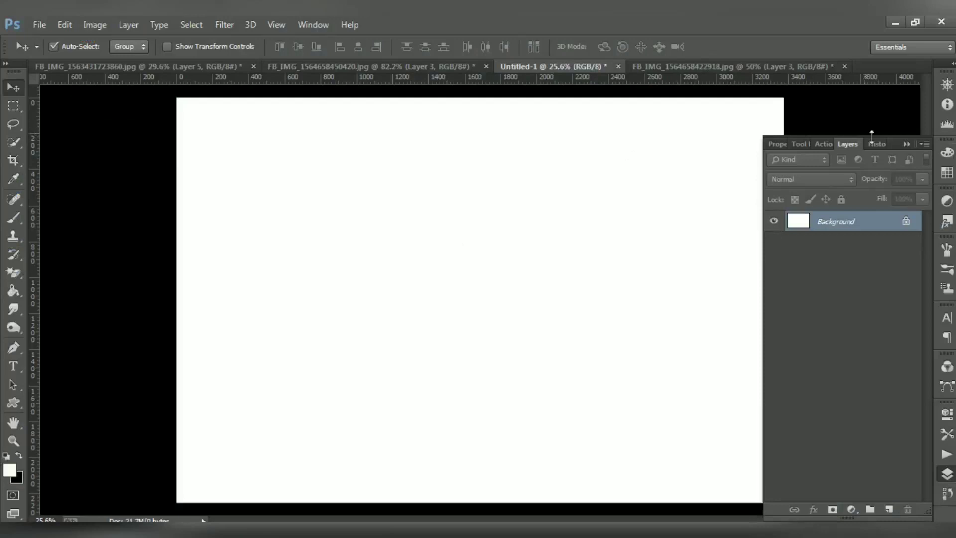
- Bring the map-shaped portrait into Untitled-1, enlarge it slightly and shift it left of centre
click(906, 144)
click(107, 66)
mouse_move(380, 226)
mouse_down()
mouse_move(545, 72)
mouse_move(390, 271)
mouse_up()
key(ctrl+t)
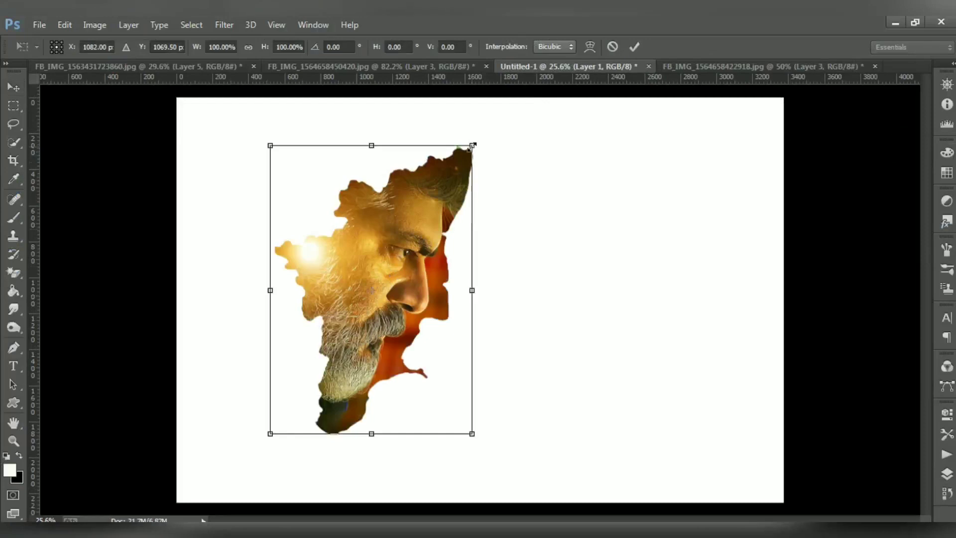
drag(472, 145, 486, 130)
key(Return)
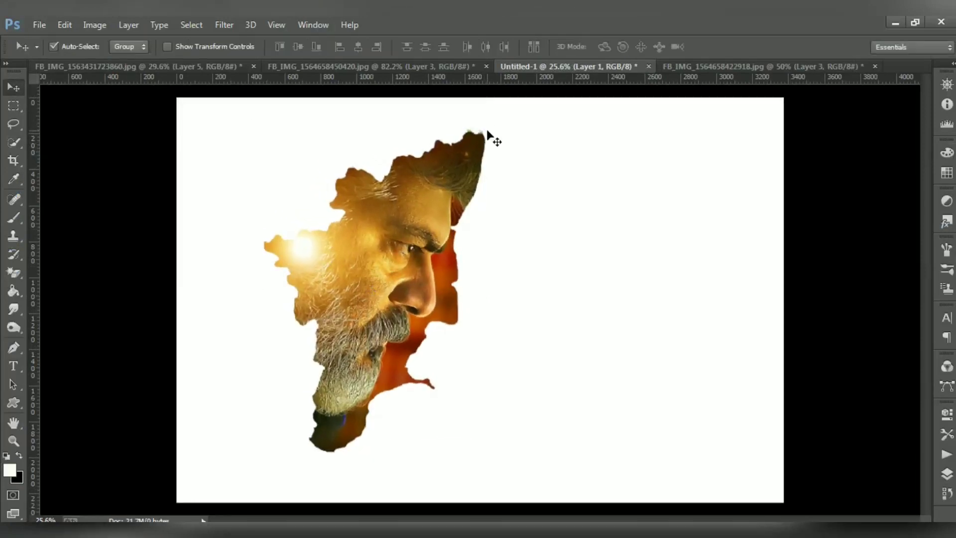
drag(438, 230, 432, 226)
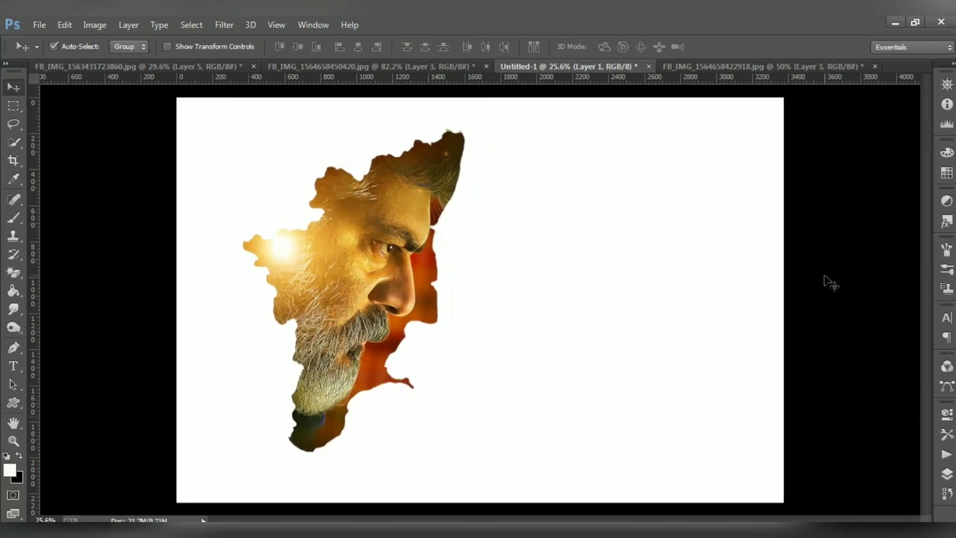
- Hide the white Background and give the portrait a near-white Stroke outline
click(946, 474)
click(775, 243)
click(814, 509)
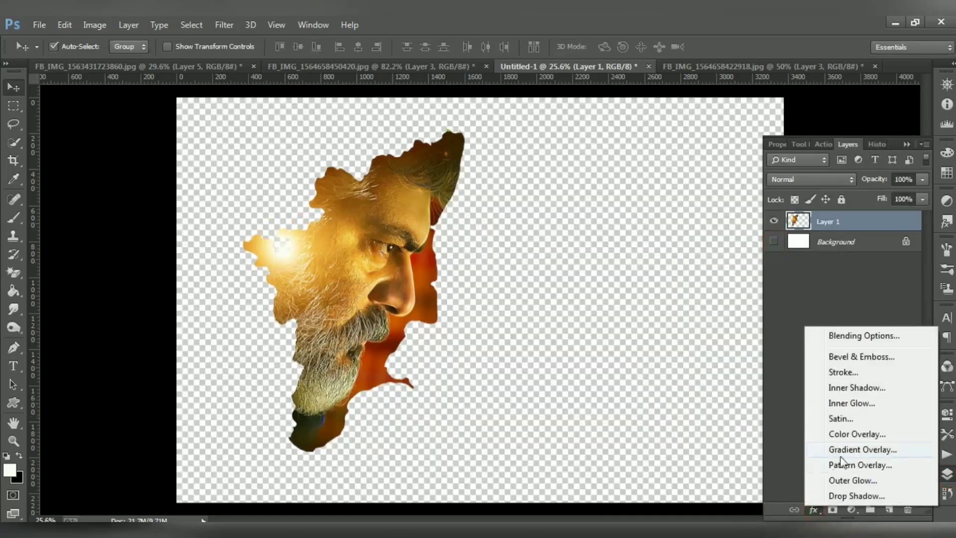
click(834, 375)
click(629, 464)
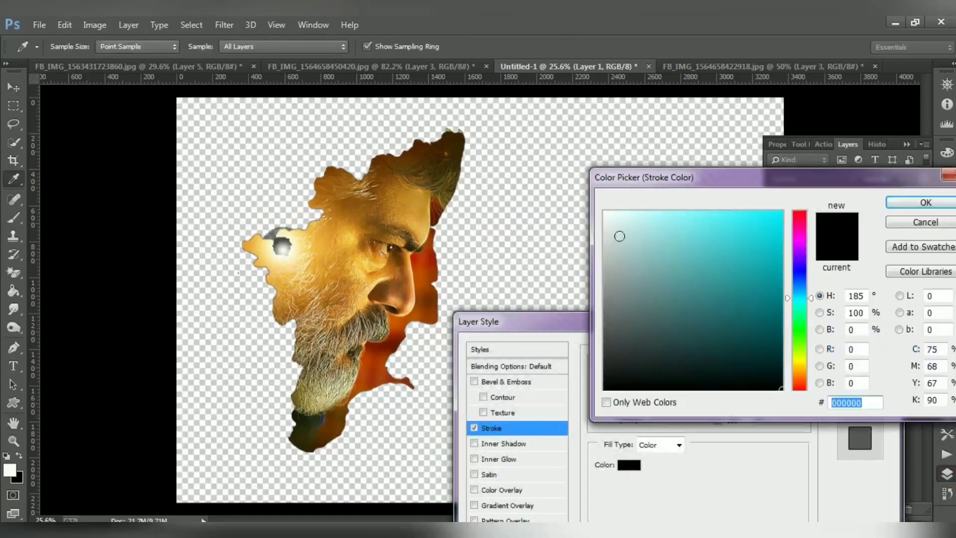
click(608, 214)
click(904, 201)
click(657, 369)
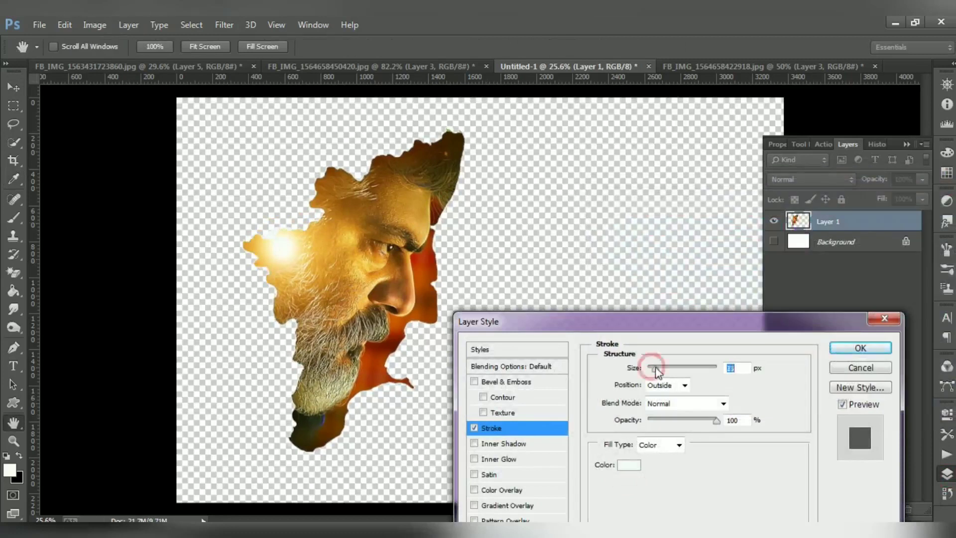
drag(651, 320, 703, 207)
- Add a soft Drop Shadow (Spread 23, Size 68, Distance 16) and apply the effects
click(572, 440)
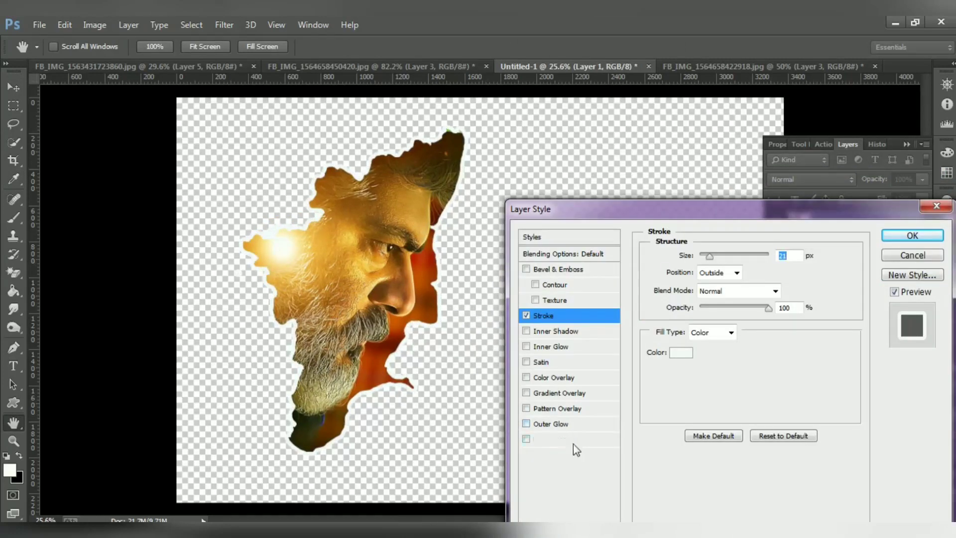
mouse_move(700, 334)
mouse_down()
mouse_move(716, 334)
mouse_move(721, 348)
mouse_up()
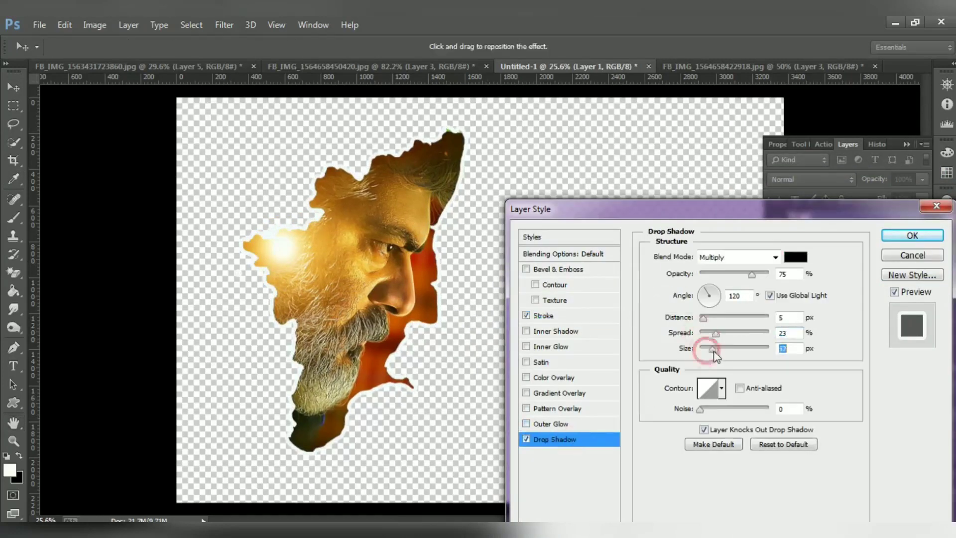
drag(703, 317, 710, 317)
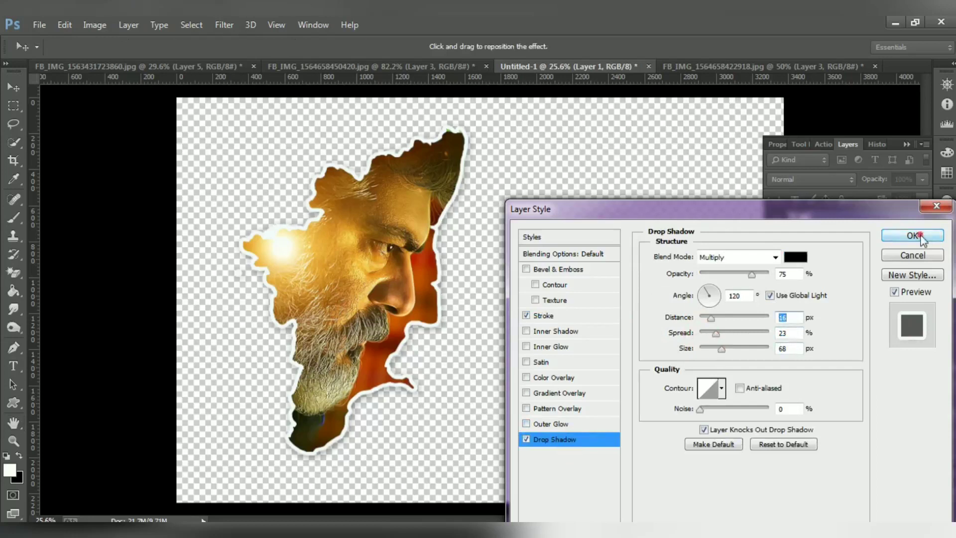
click(912, 235)
- Bring the colourful portrait from the FB_IMG image into the poster and erase stray jacket pixels
click(380, 66)
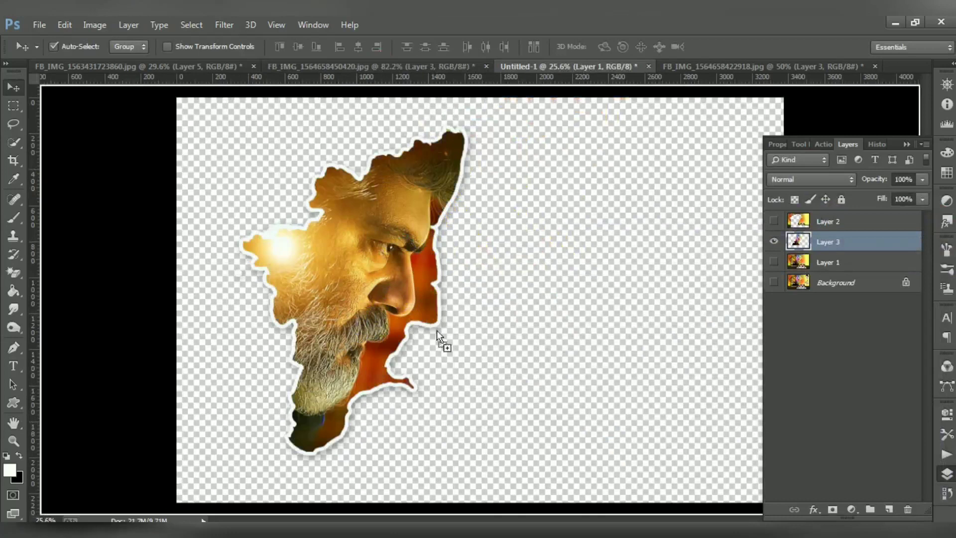
drag(583, 69, 439, 331)
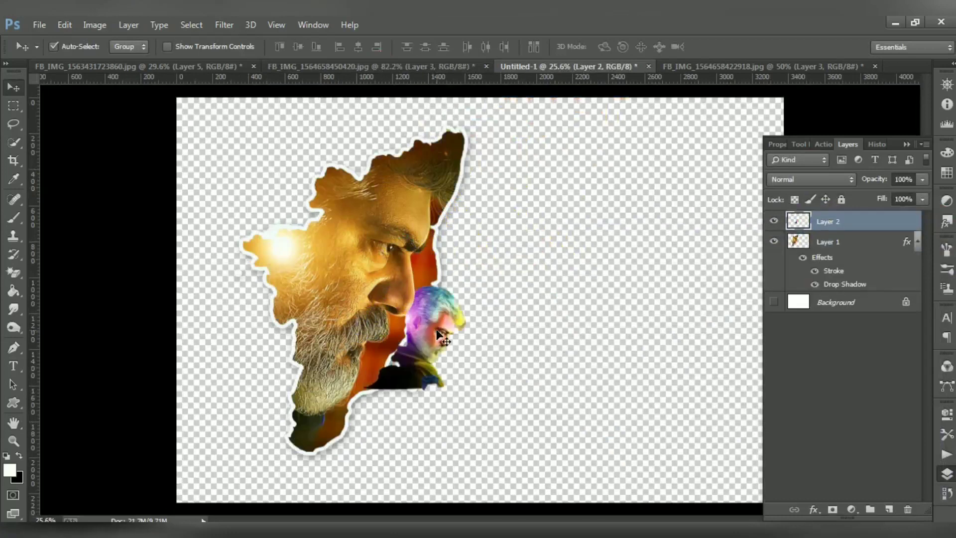
key(w)
right_click(14, 272)
click(74, 269)
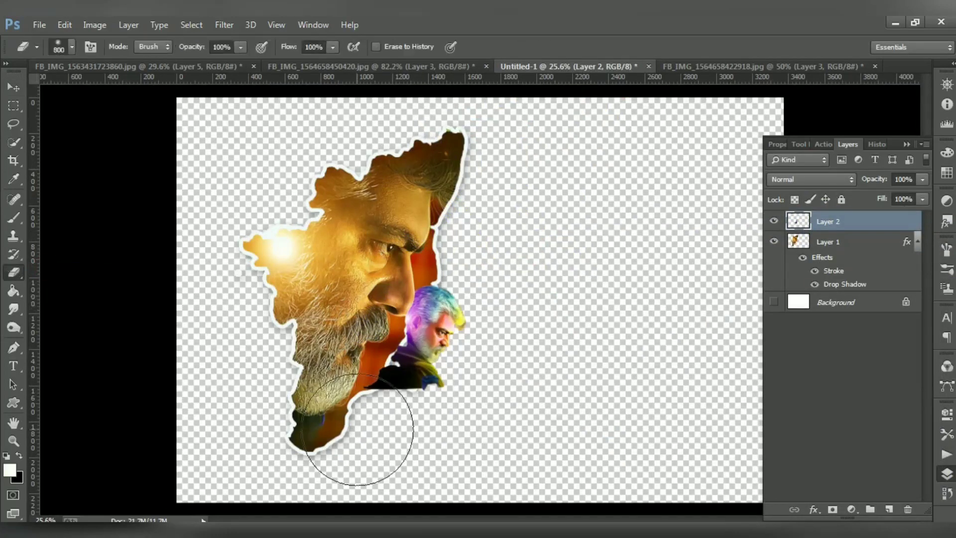
mouse_move(426, 381)
mouse_down()
mouse_move(441, 386)
mouse_move(434, 384)
mouse_up()
- Enlarge the colourful portrait and send it behind the map cutout
click(15, 87)
key(ctrl+t)
mouse_move(474, 279)
mouse_down()
mouse_move(516, 241)
mouse_move(545, 192)
mouse_up()
key(Return)
key(ctrl+bracketleft)
- Scale the colourful portrait to about 164% and position it up and to the right
key(ctrl+t)
click(613, 47)
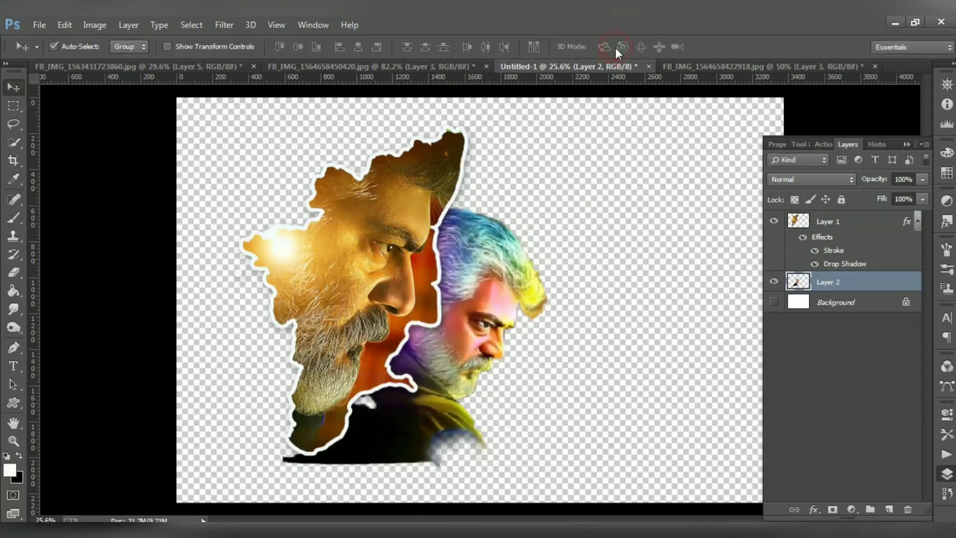
key(ctrl+t)
drag(512, 238, 573, 173)
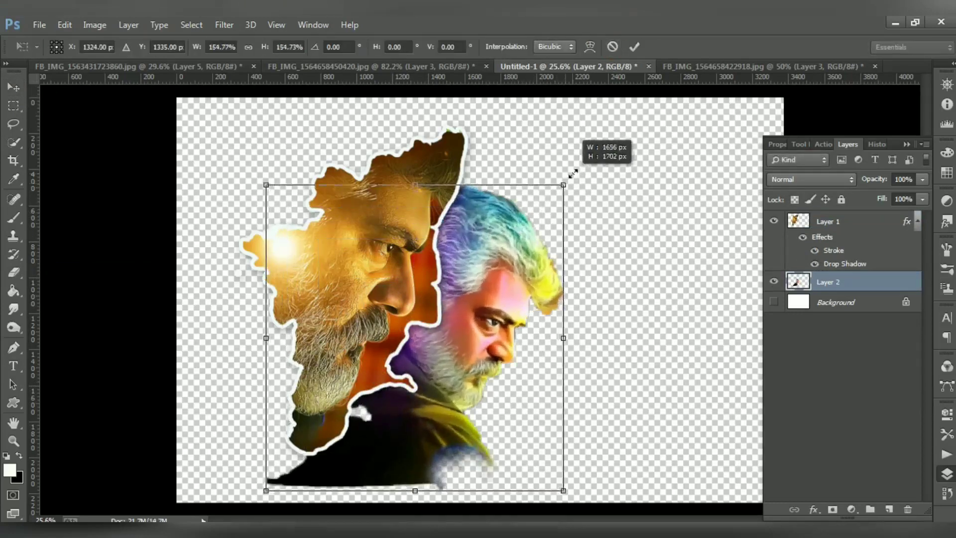
drag(518, 258, 554, 219)
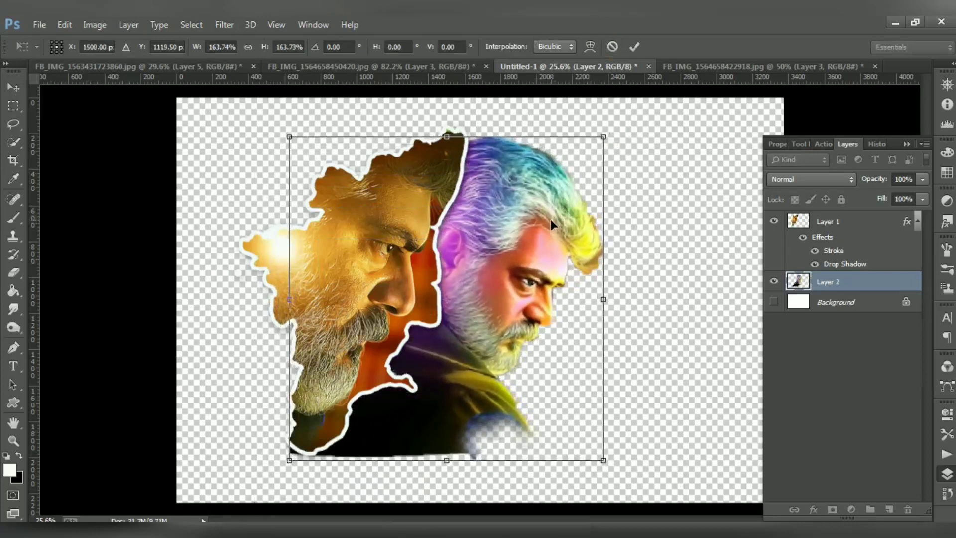
key(Return)
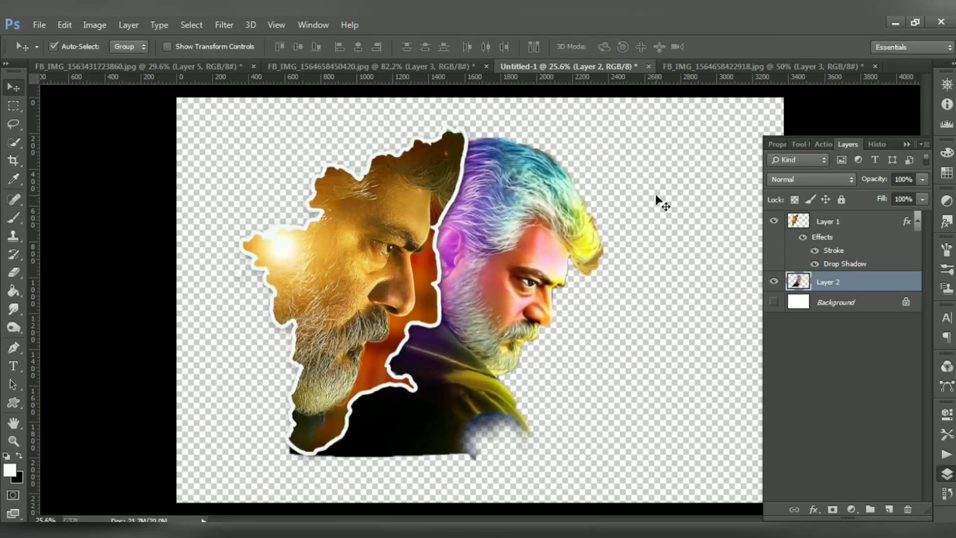
key(shift+Left)
key(shift+Left)
key(shift+Left)
key(shift+Up)
key(shift+Up)
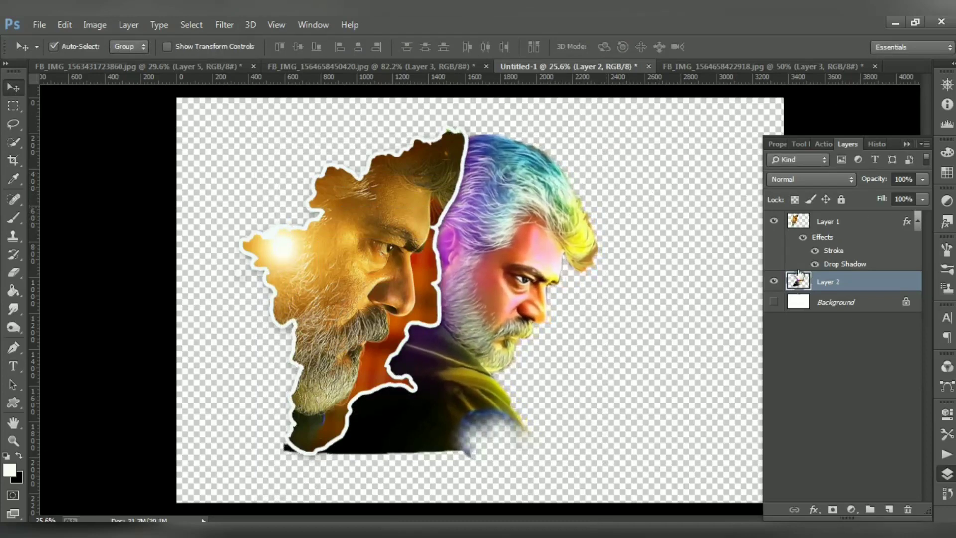
- Show the white Background and erase the dark blue patch below the portrait with a 150 eraser
click(774, 302)
click(774, 302)
click(776, 302)
key(e)
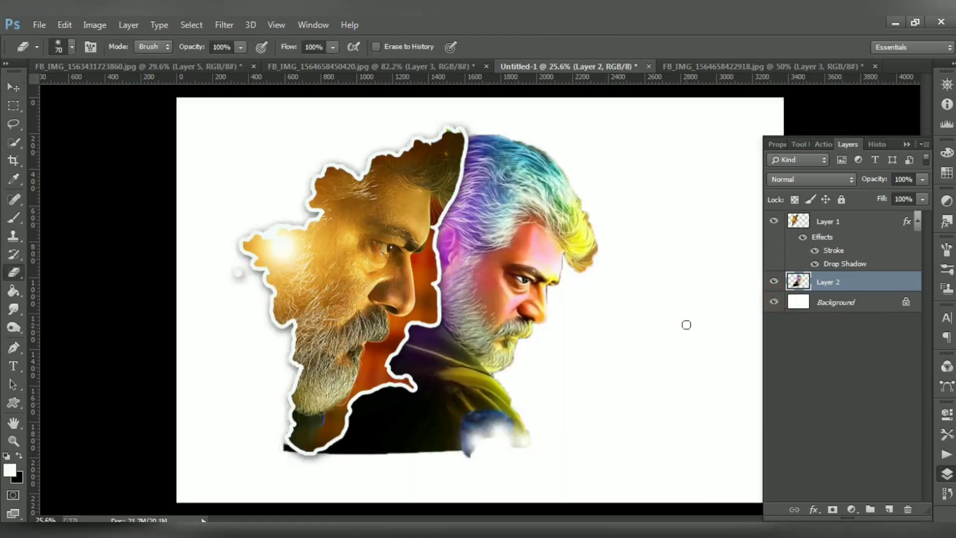
key(bracketright)
mouse_move(495, 412)
mouse_down()
mouse_move(461, 451)
mouse_move(488, 449)
mouse_up()
key(i)
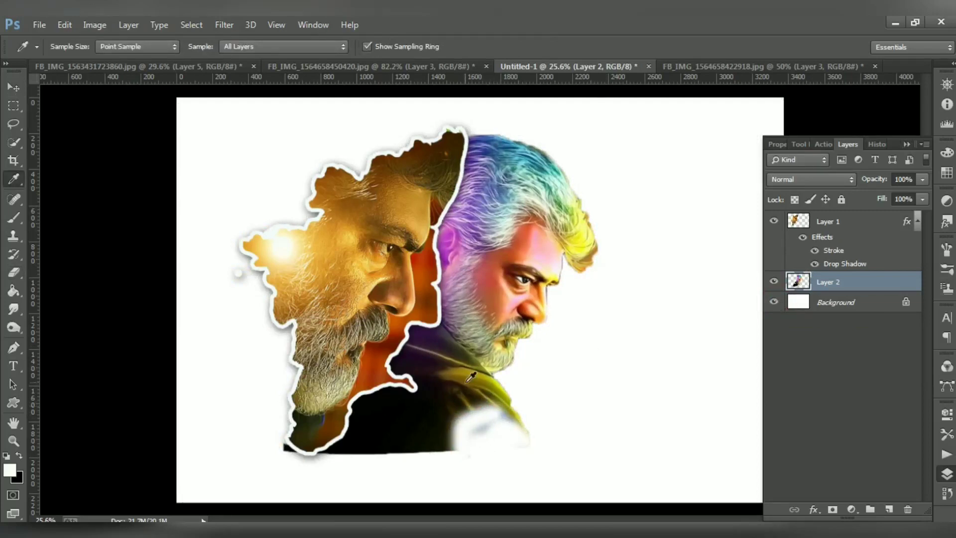
key(v)
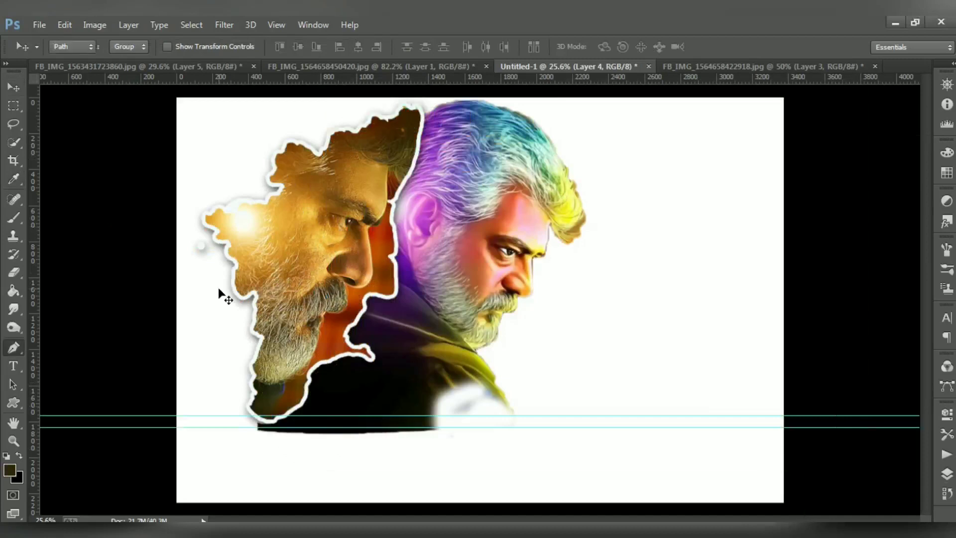
- Draw a wavy Pen path across the bottom of the poster from edge to edge
click(16, 342)
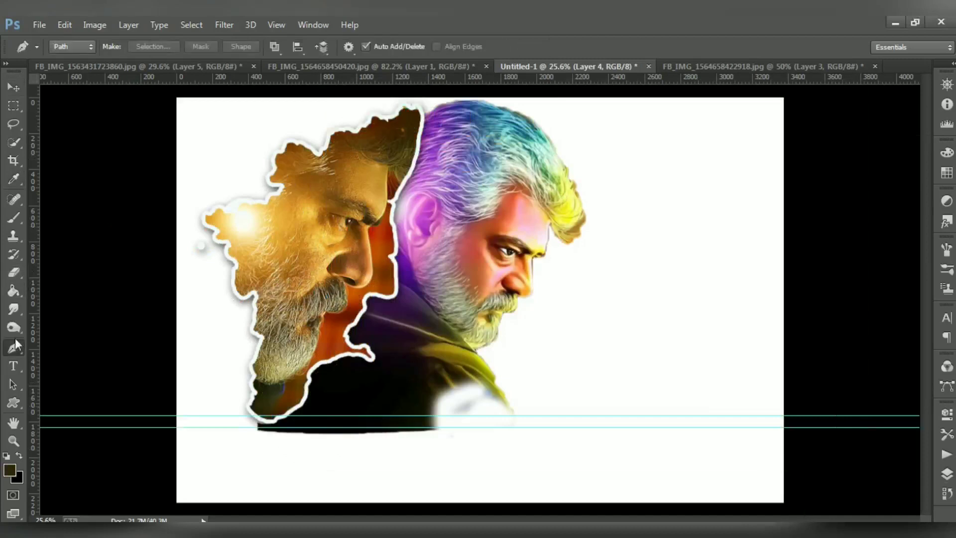
click(177, 415)
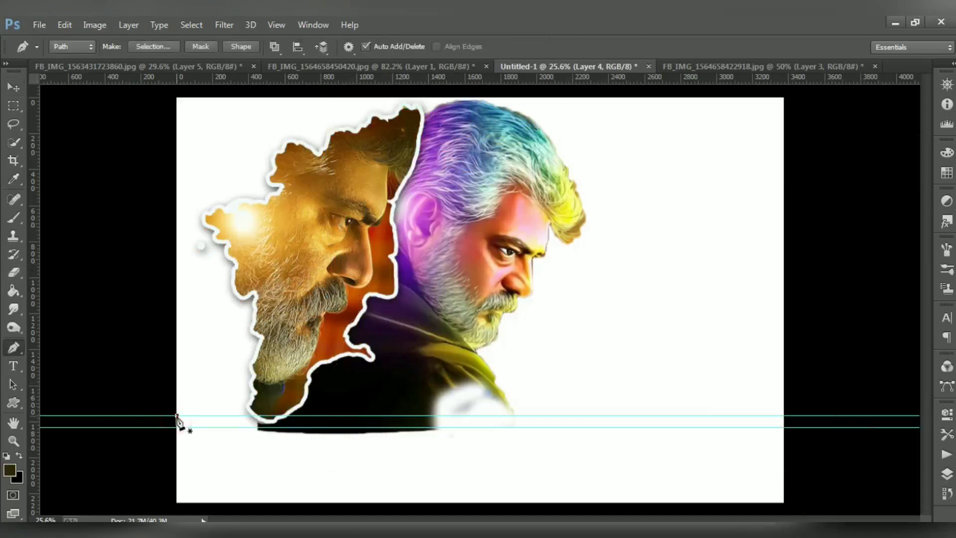
drag(452, 436, 510, 427)
drag(630, 427, 675, 433)
click(778, 428)
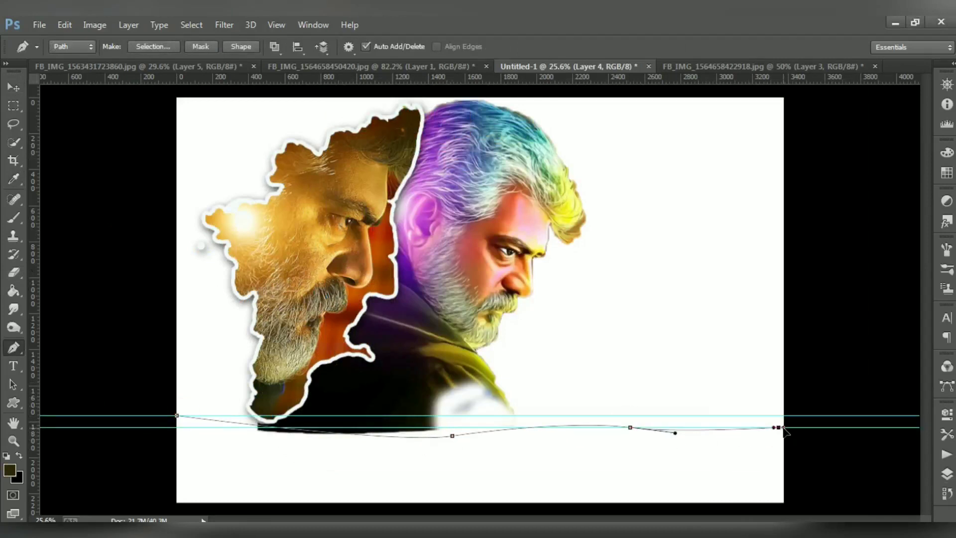
key(ctrl+minus)
key(ctrl+minus)
- Close the wavy path below the canvas and turn it into a selection
click(753, 408)
click(729, 466)
click(474, 463)
click(250, 452)
click(250, 369)
key(ctrl+Return)
key(ctrl+0)
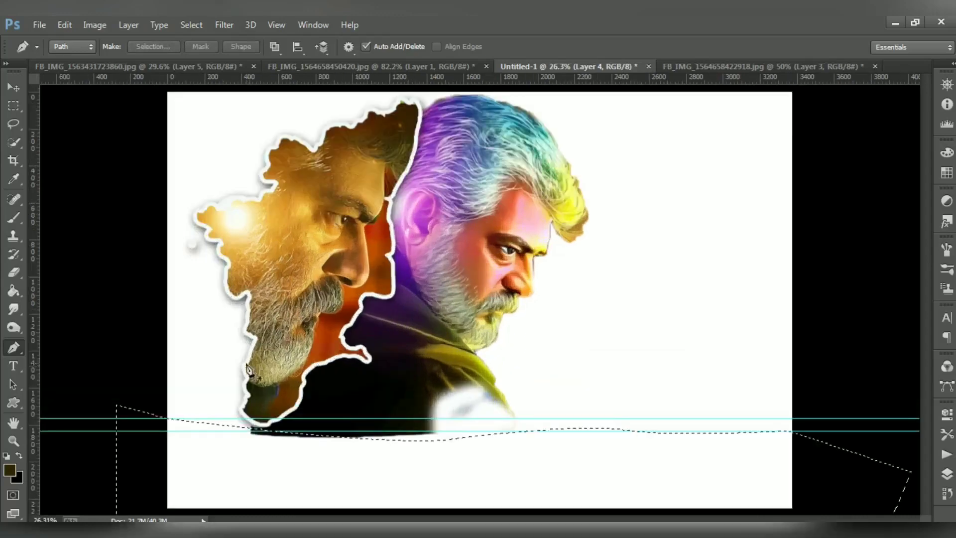
- Fill the bottom selection with dark brown and deselect
click(13, 290)
click(10, 469)
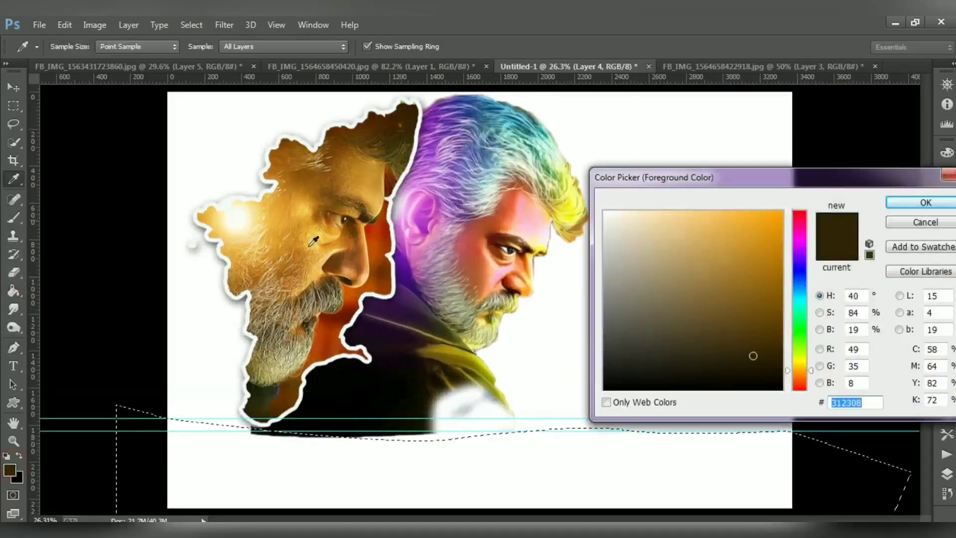
click(922, 199)
click(662, 485)
key(ctrl+d)
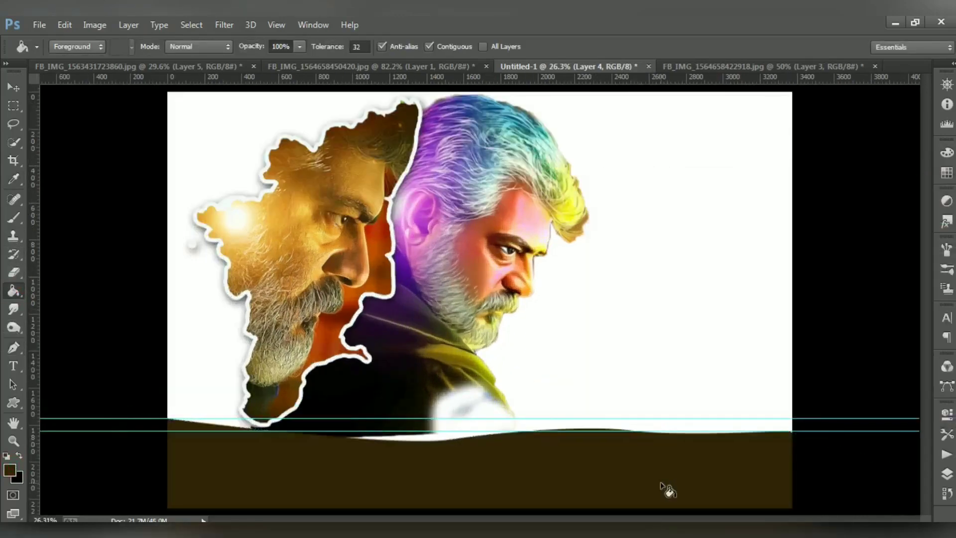
- Drag both guide lines off the canvas
key(v)
drag(675, 418, 641, 50)
drag(669, 429, 641, 64)
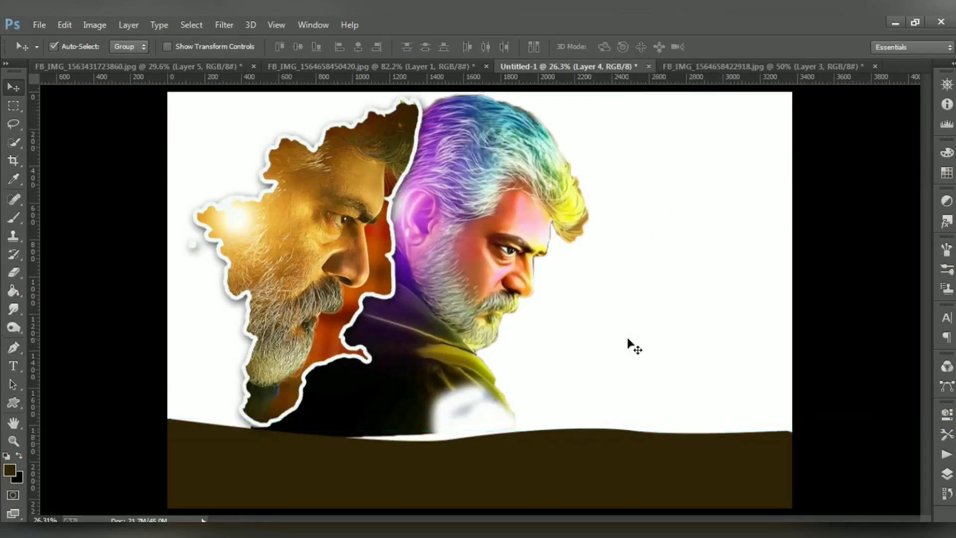
key(g)
click(410, 144)
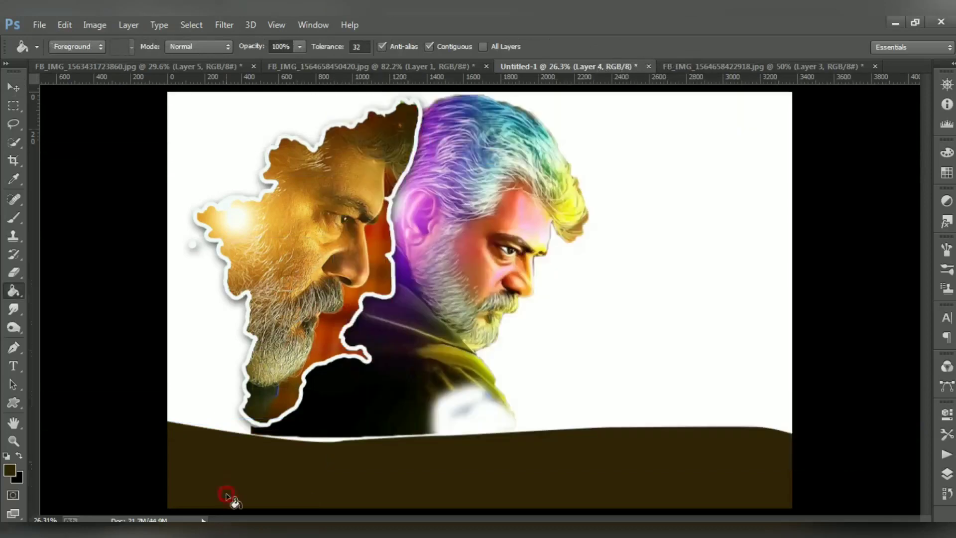
- Give the brown band on Layer 4 a thick near-white Stroke
key(v)
click(947, 473)
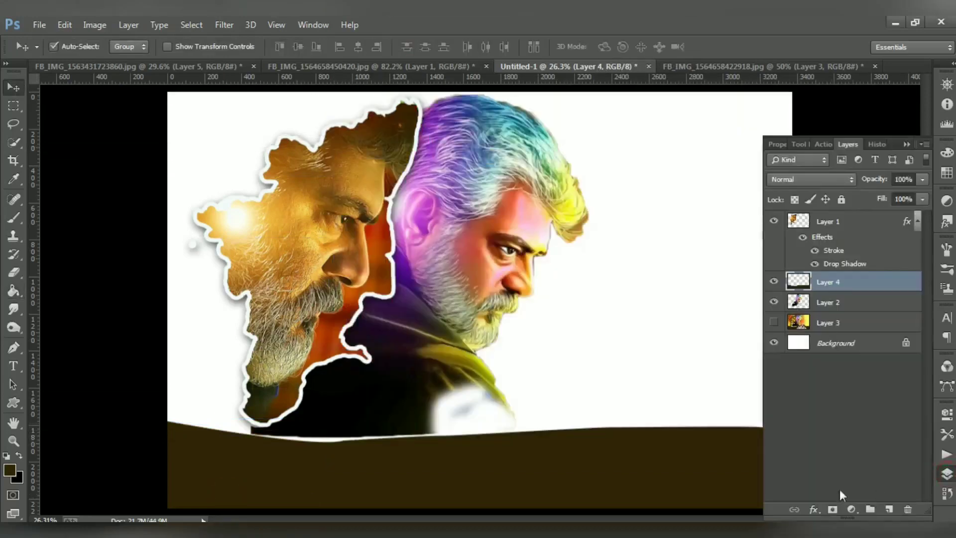
click(812, 508)
click(843, 377)
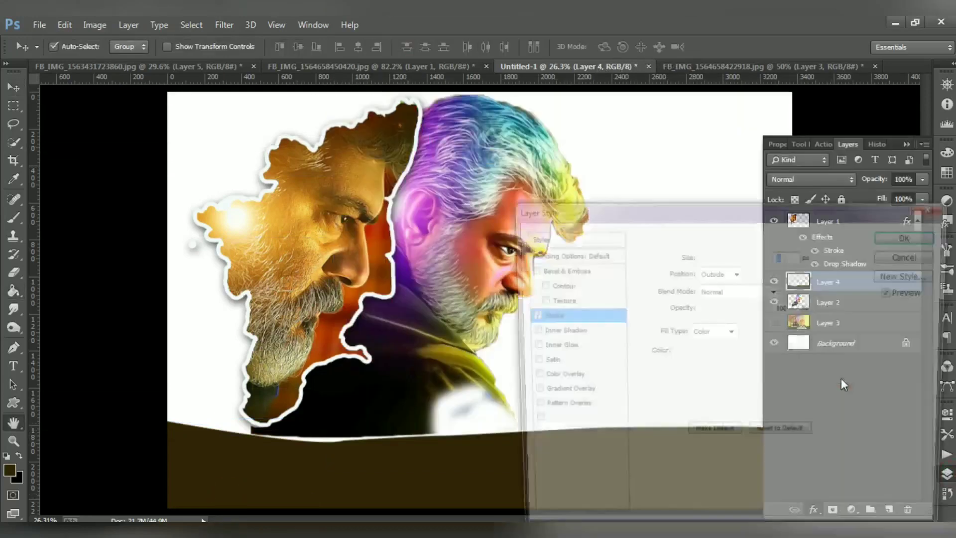
drag(703, 259, 711, 256)
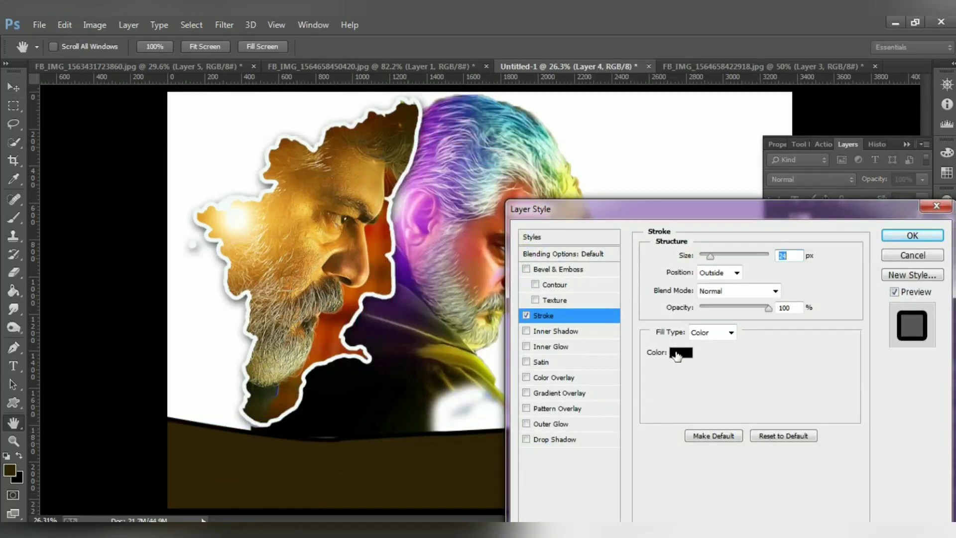
click(681, 352)
click(608, 215)
click(904, 203)
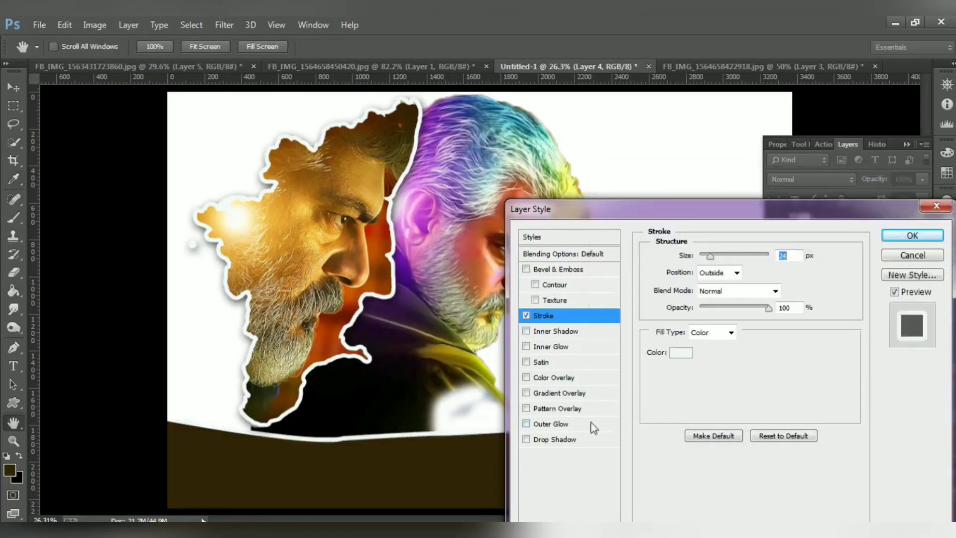
- Add a soft Drop Shadow to the band and apply the layer style
click(557, 439)
drag(740, 351, 724, 346)
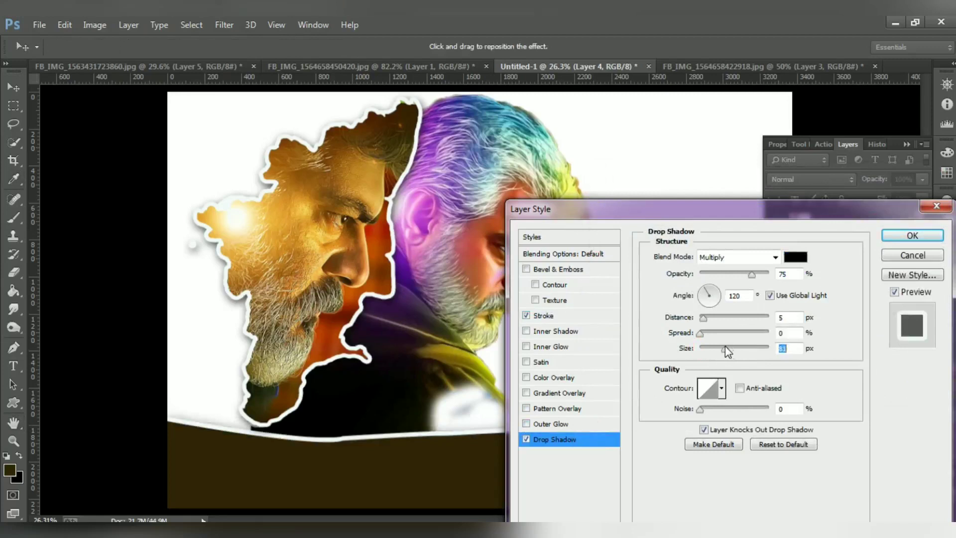
click(912, 235)
click(906, 144)
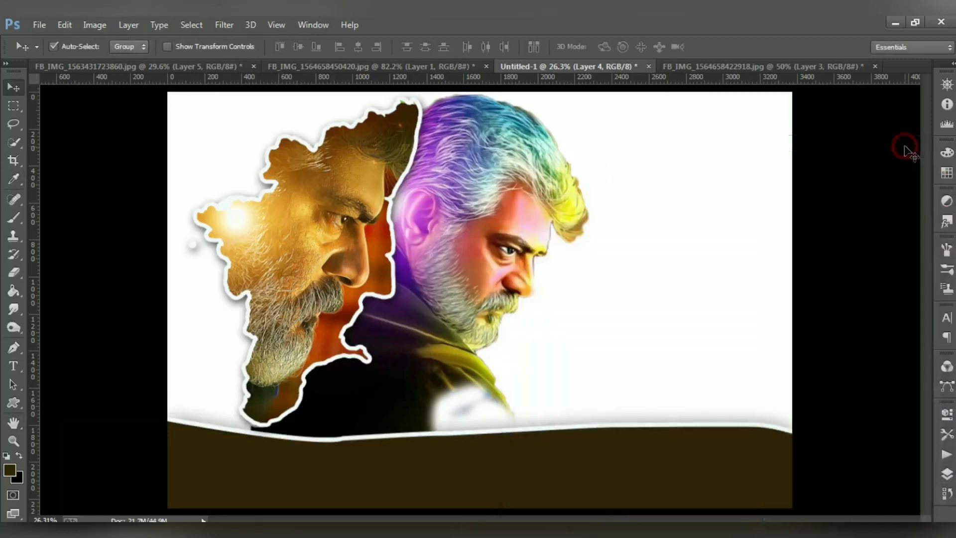
- Start a Pen path beside the colourful portrait's face running down toward the band
key(i)
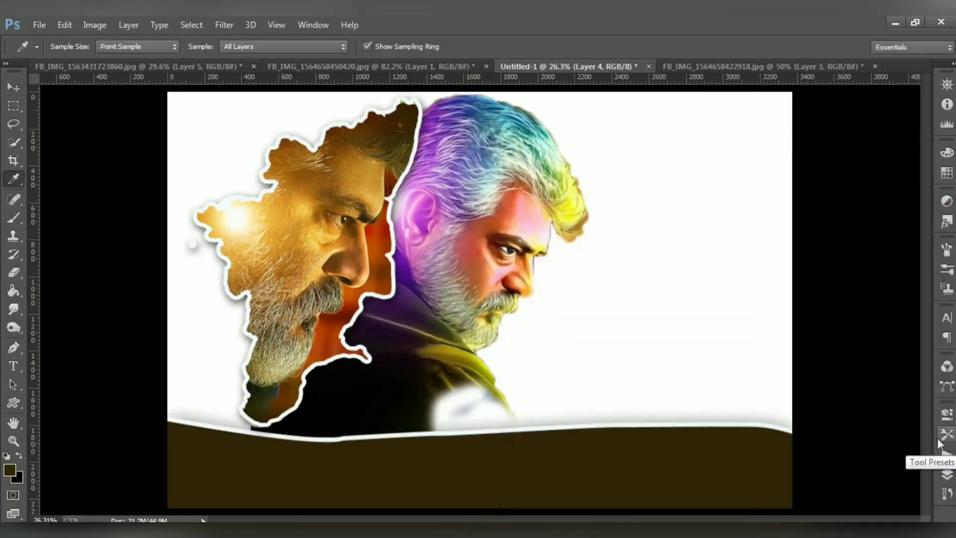
key(p)
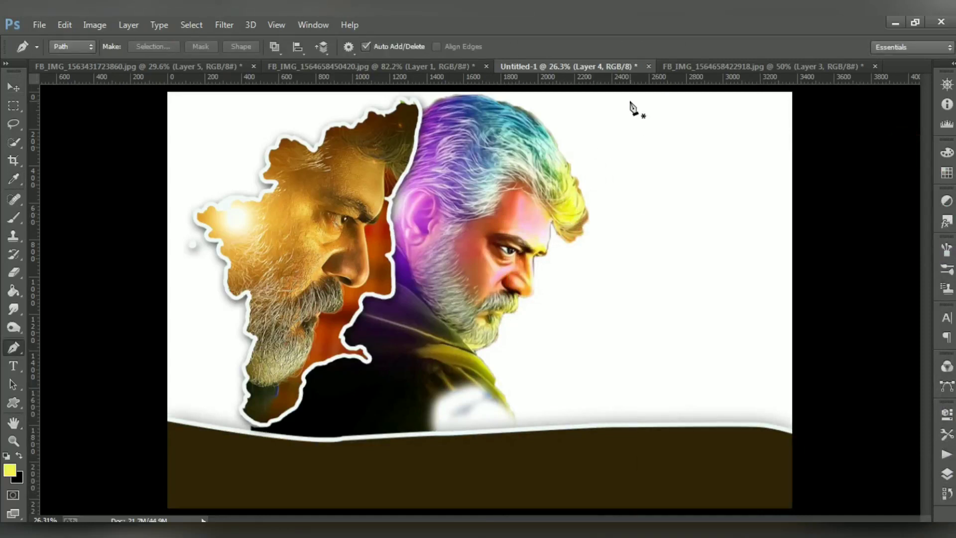
key(ctrl+minus)
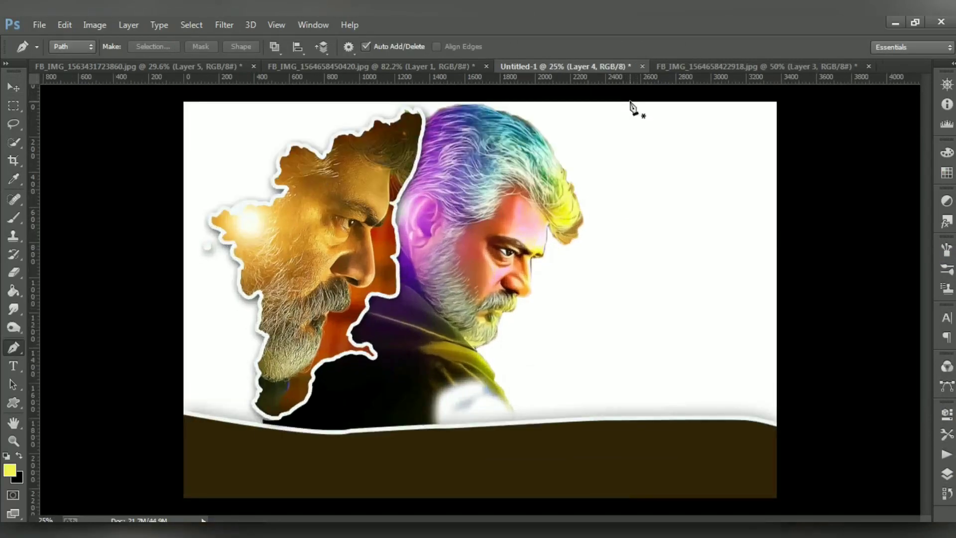
click(614, 93)
click(595, 137)
click(570, 195)
click(539, 306)
click(526, 360)
click(517, 450)
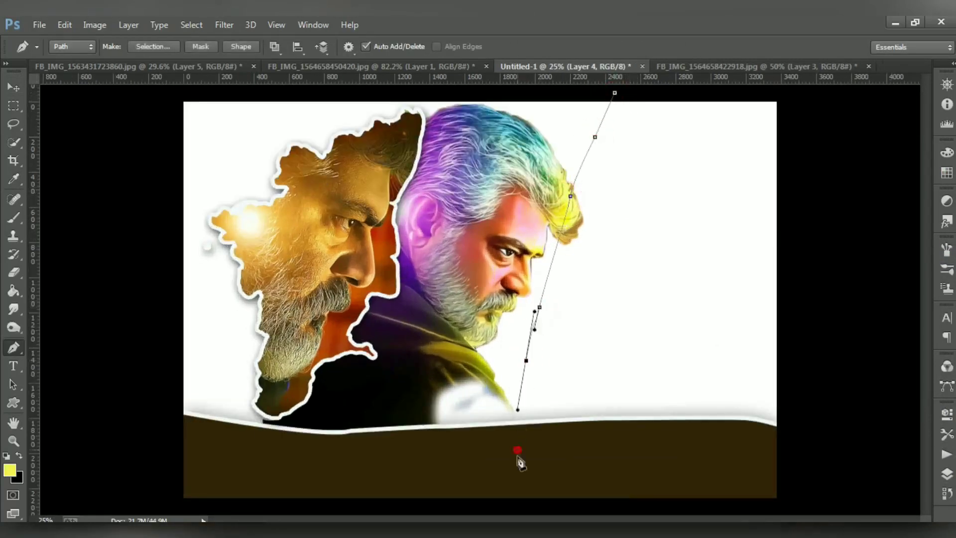
key(ctrl+alt+z)
key(ctrl+alt+z)
key(ctrl+alt+z)
- Extend the path around the lower area, up the right side, and close it
click(522, 359)
click(469, 368)
click(423, 394)
click(407, 441)
click(533, 477)
drag(874, 361, 882, 329)
click(868, 273)
click(827, 160)
click(808, 110)
click(792, 98)
click(762, 93)
click(614, 93)
click(649, 221)
- Convert the path into a selection with a 100 px feather
right_click(626, 106)
click(649, 172)
text(100)
click(549, 164)
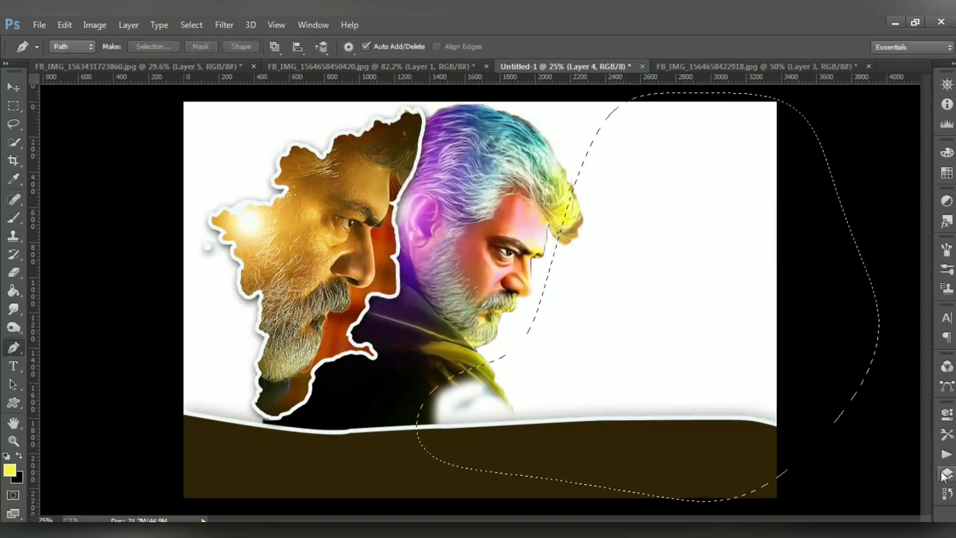
- Fill the feathered selection with yellow on Layer 5 and deselect
click(945, 474)
click(846, 340)
click(906, 147)
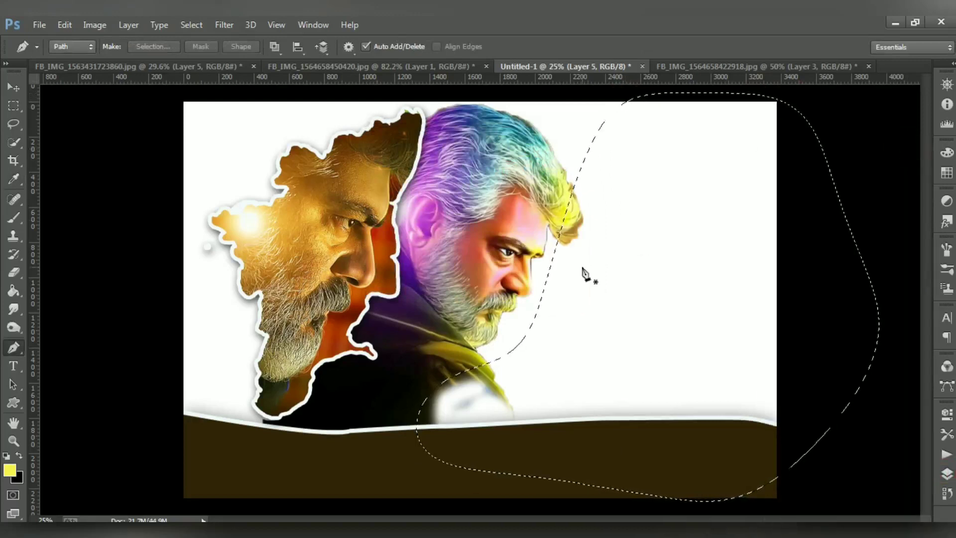
key(g)
click(583, 268)
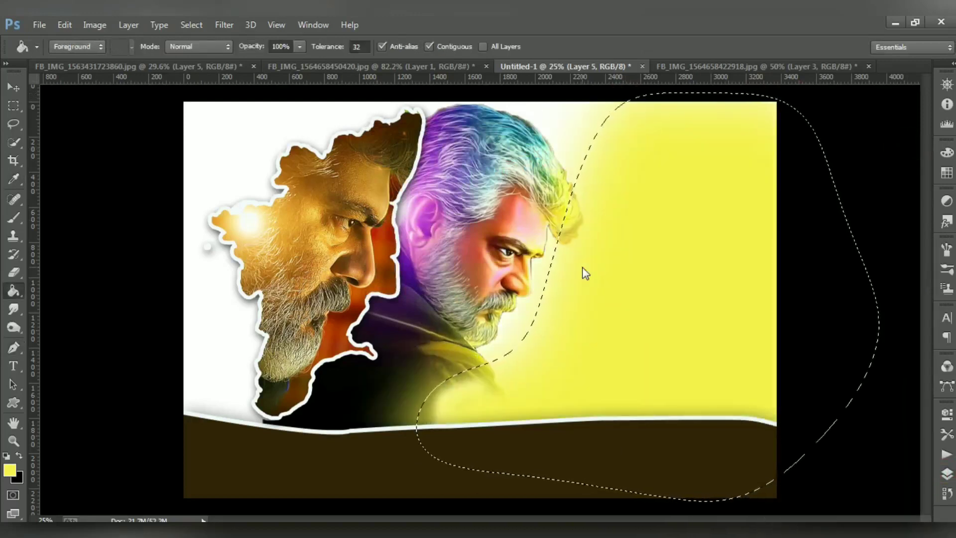
key(d)
key(ctrl+d)
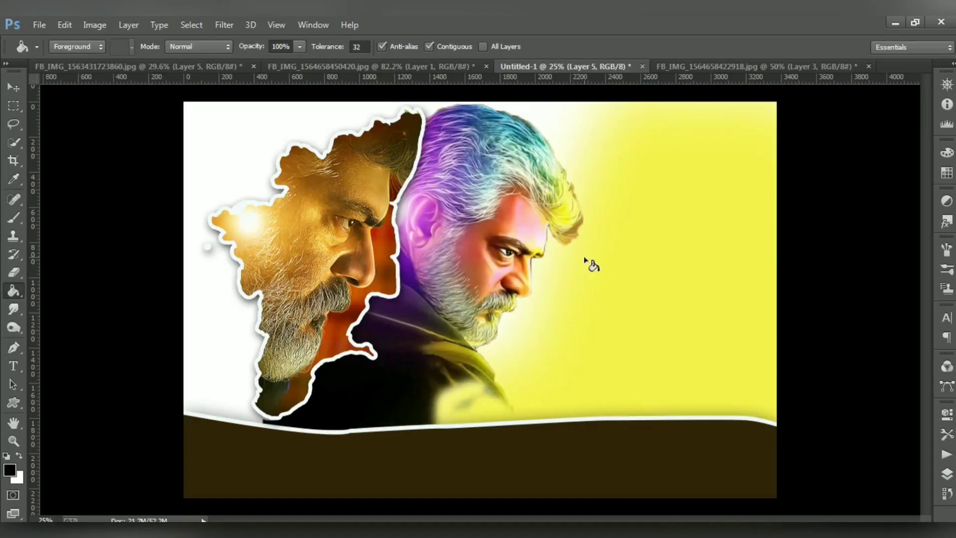
- Add an empty Layer 6, then make Layer 2 active again
key(i)
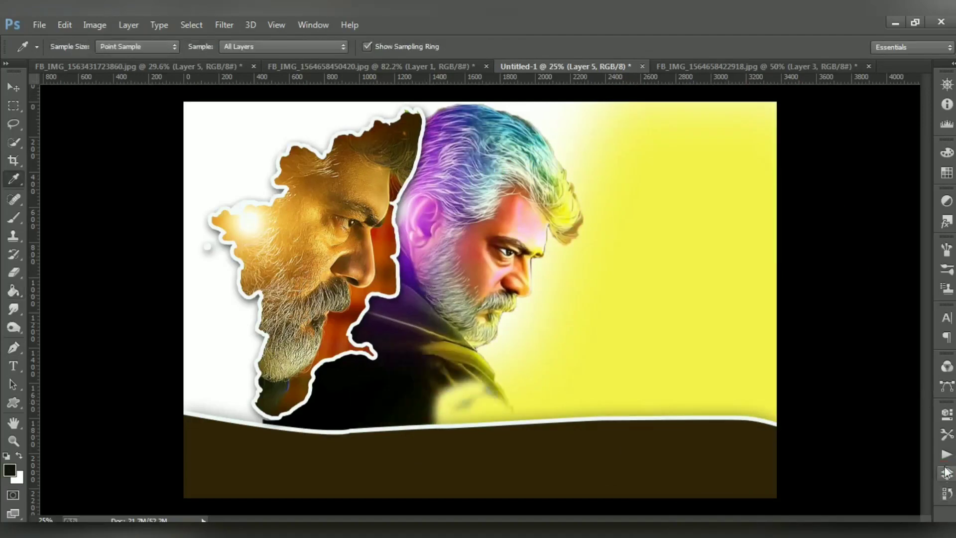
click(945, 472)
click(852, 343)
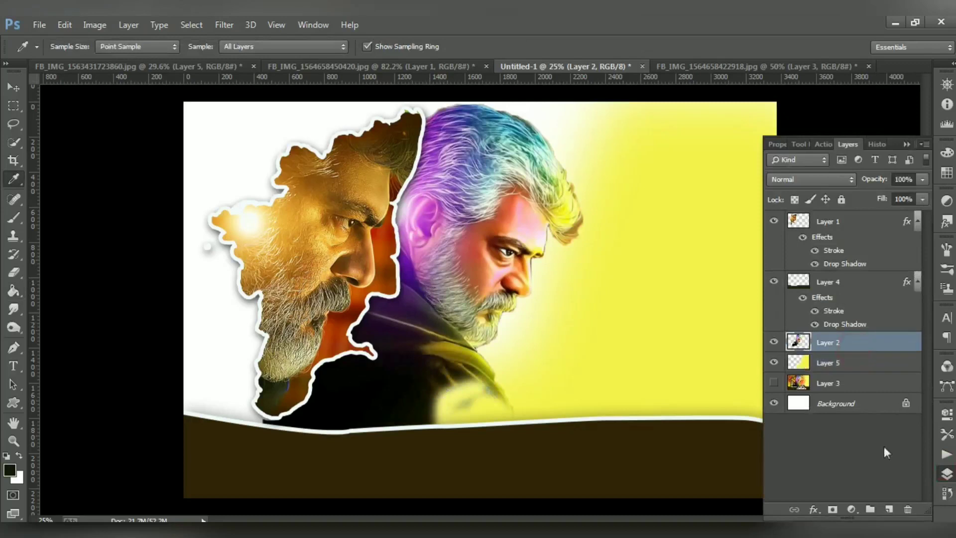
click(889, 508)
click(841, 363)
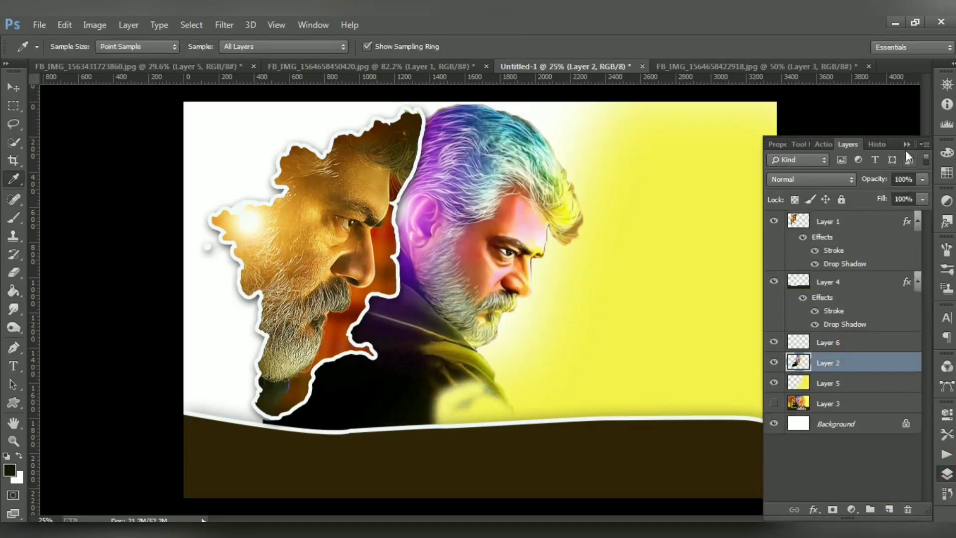
click(907, 144)
- Smudge the portrait's dark lower edge into the yellow at 50% strength
click(13, 308)
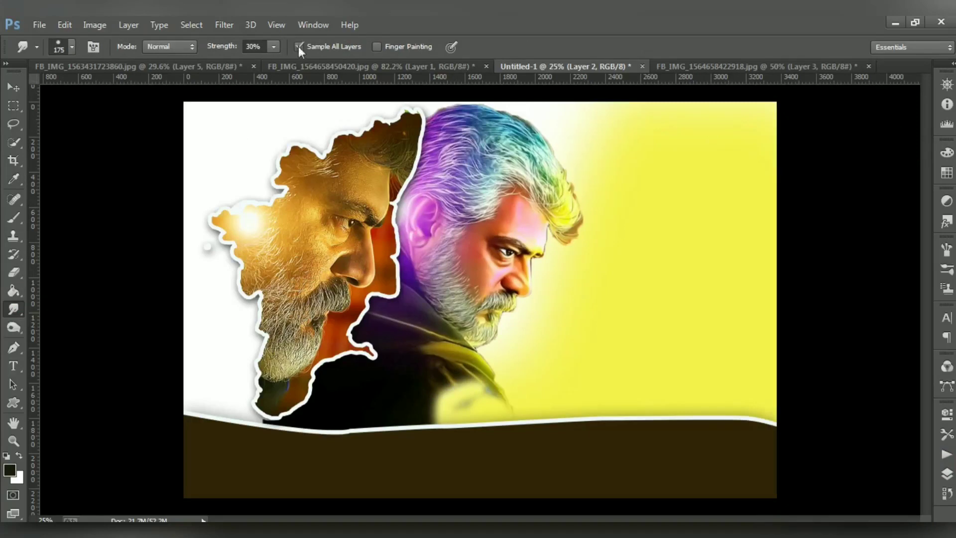
key(5)
mouse_move(423, 390)
mouse_down()
mouse_move(448, 411)
mouse_move(473, 408)
mouse_move(452, 380)
mouse_move(459, 416)
mouse_move(448, 395)
mouse_move(477, 390)
mouse_move(486, 421)
mouse_move(498, 420)
mouse_move(454, 416)
mouse_up()
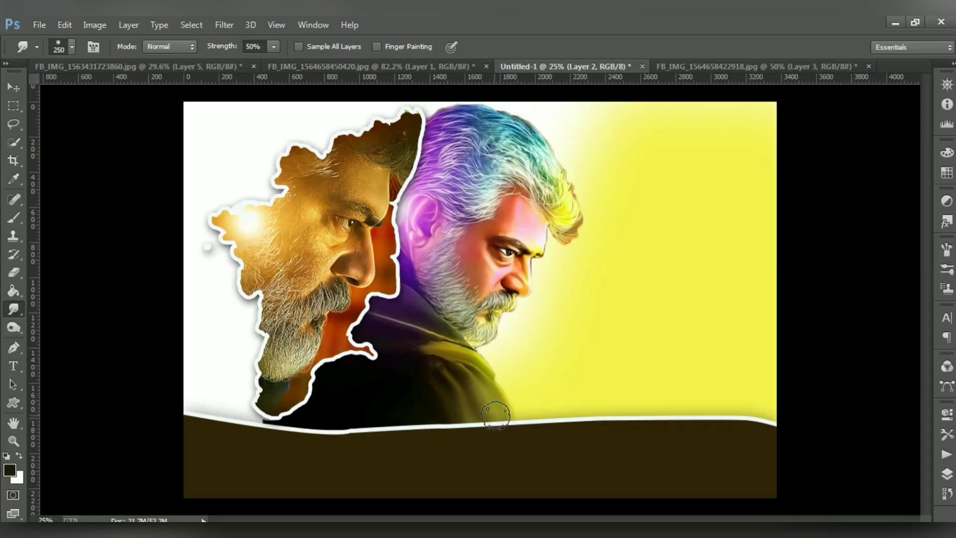
- Turn off Layer 2's stroke and add a drop shadow with Distance 18, Spread 10, Size 68
click(945, 474)
click(815, 508)
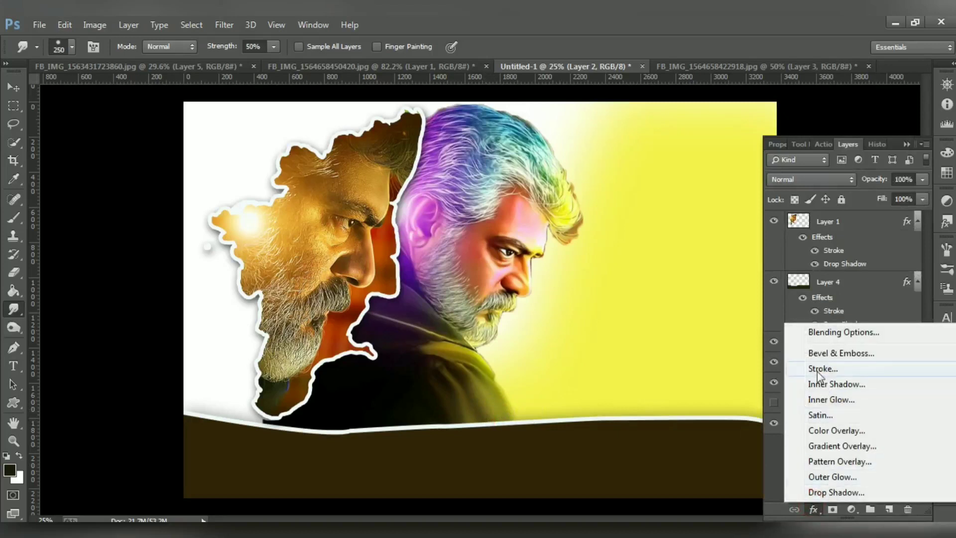
click(824, 369)
click(590, 296)
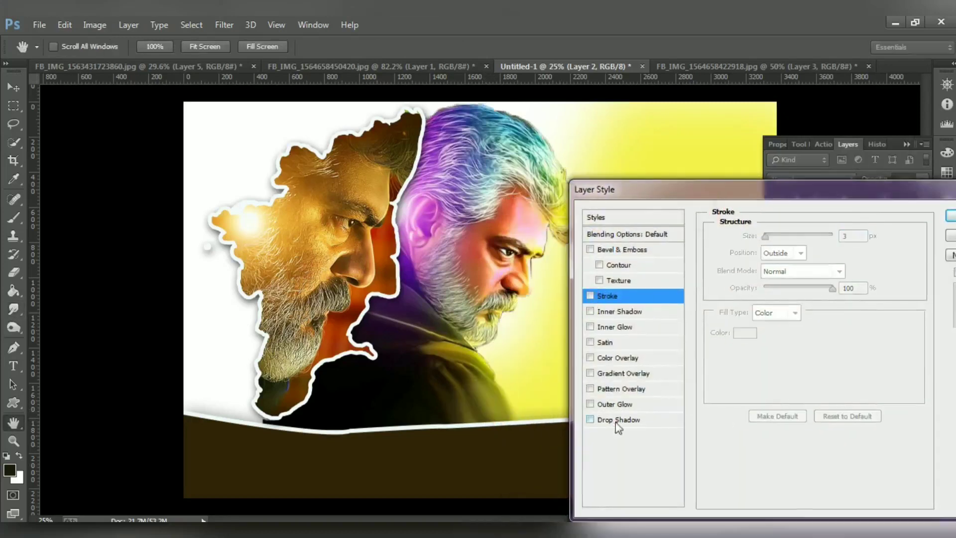
click(616, 419)
mouse_move(767, 297)
mouse_down()
mouse_move(776, 297)
mouse_move(776, 311)
mouse_up()
- Set the drop shadow colour to orange-yellow and apply the layer style
click(864, 237)
click(717, 147)
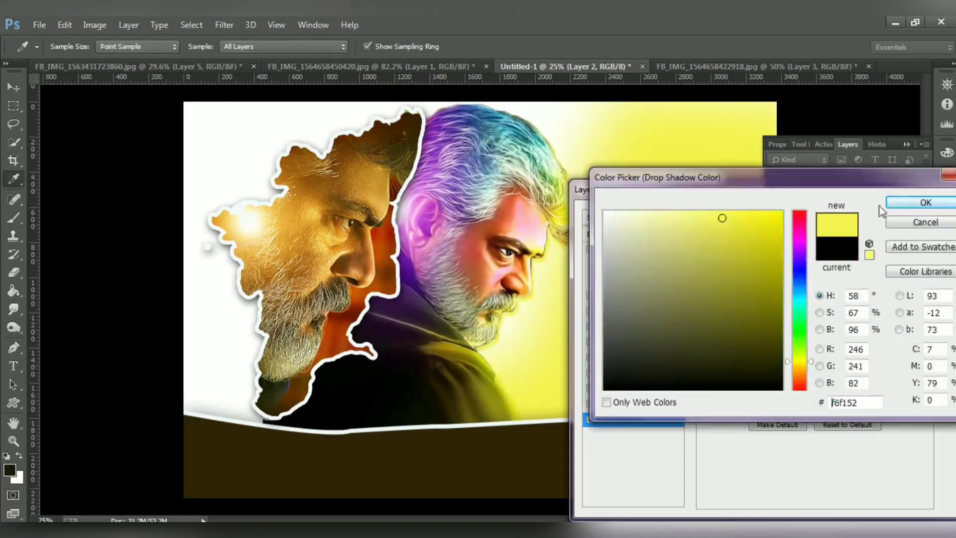
click(923, 202)
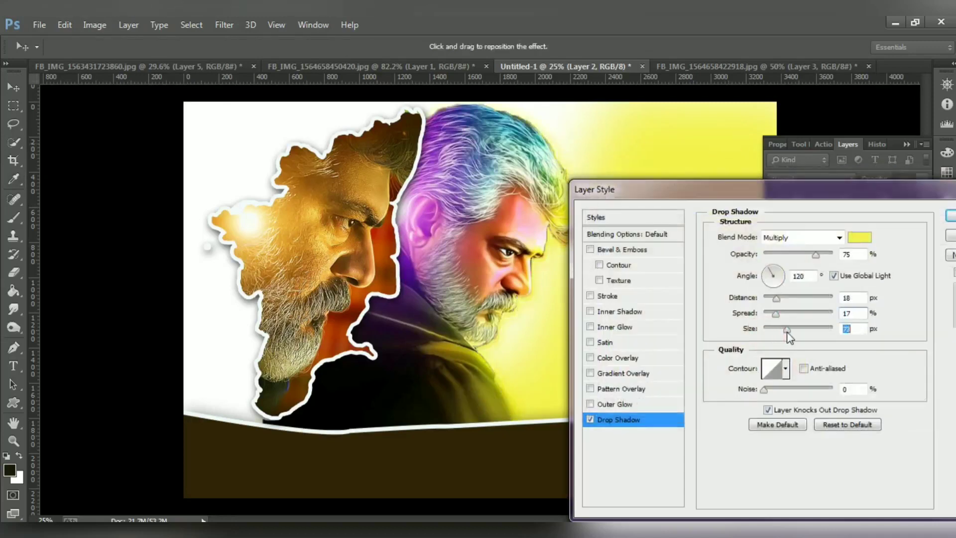
click(870, 242)
mouse_move(800, 348)
mouse_down()
mouse_move(805, 390)
mouse_move(799, 211)
mouse_up()
drag(730, 215, 715, 215)
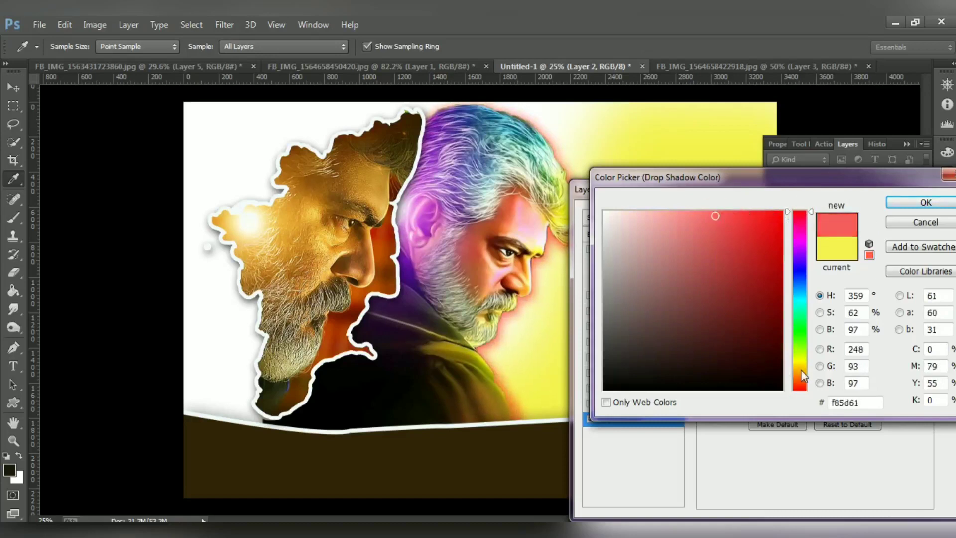
click(799, 369)
click(921, 204)
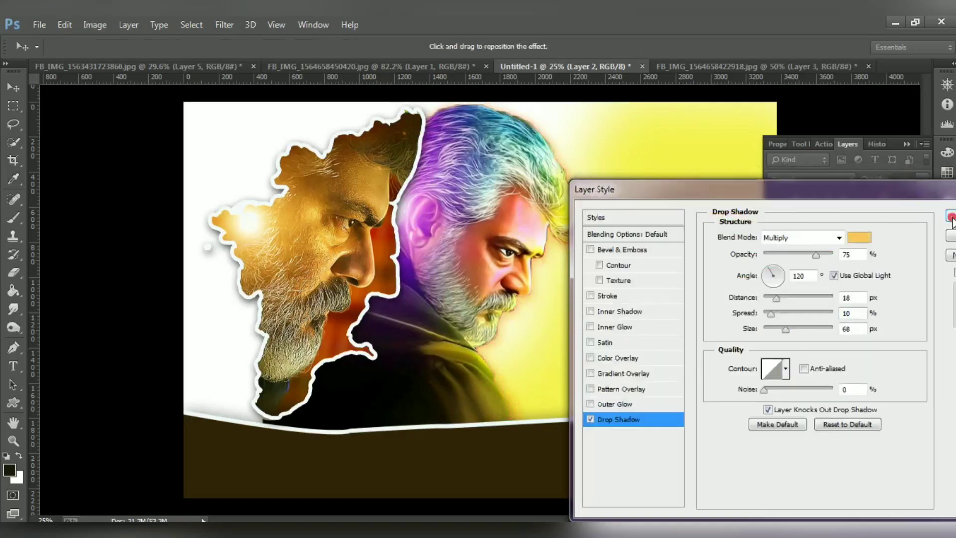
click(951, 218)
click(910, 143)
key(v)
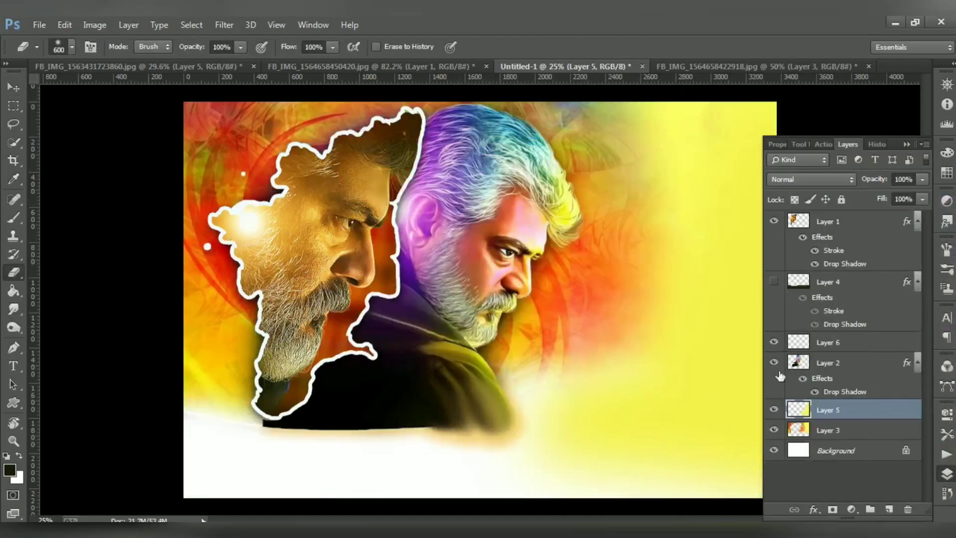
- Show the dark wavy band again and add a new layer above Layer 3
click(774, 282)
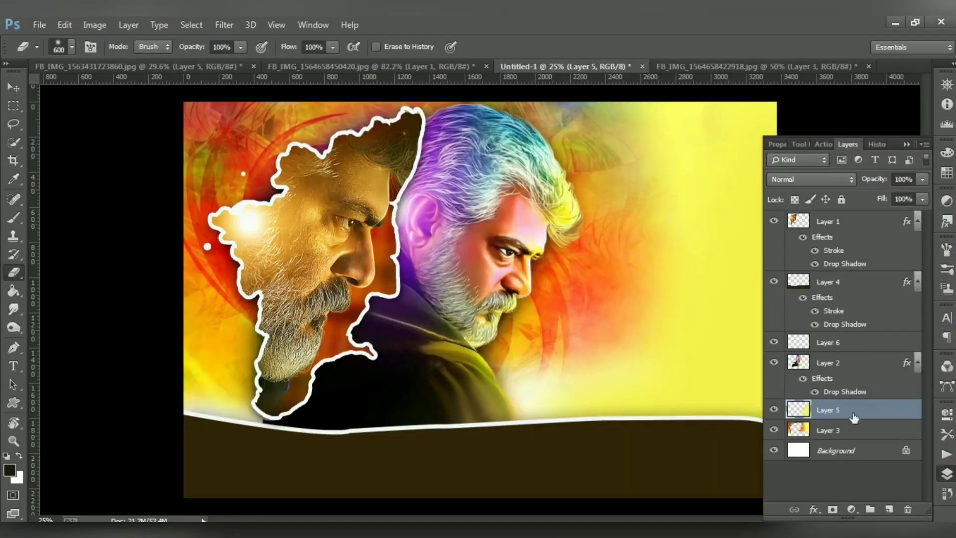
click(857, 434)
click(889, 509)
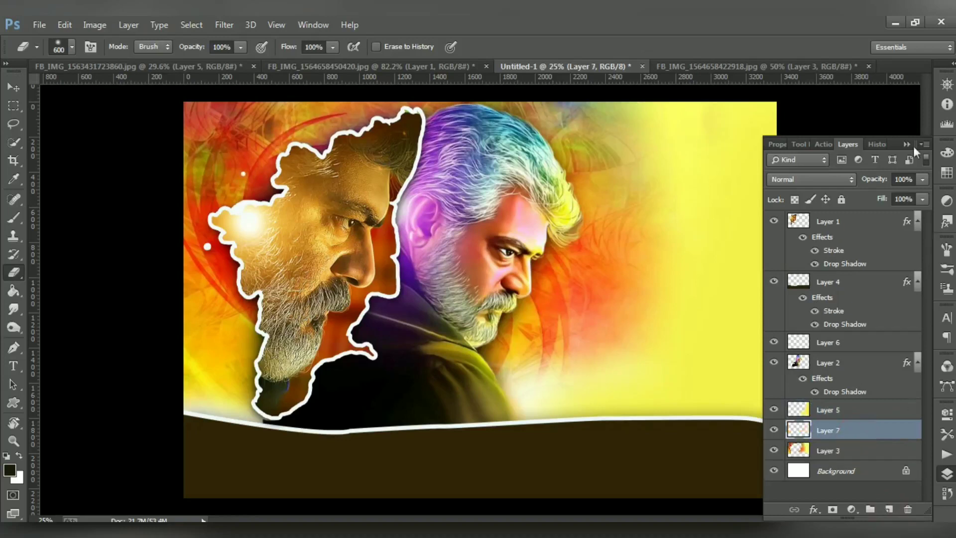
click(910, 146)
- Sample a yellow from the image and paint a soft dab over the lower-right orange
key(i)
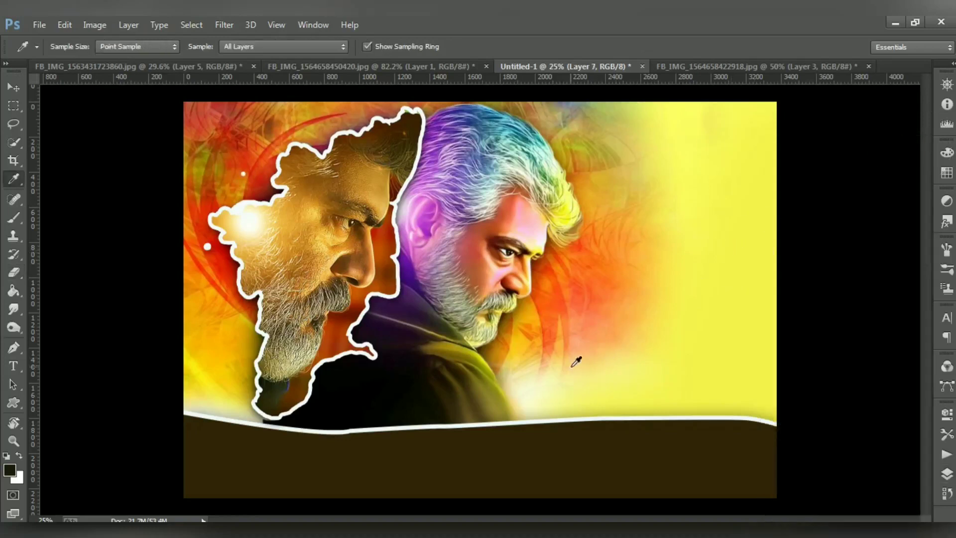
key(b)
key(bracketright)
key(bracketright)
key(bracketright)
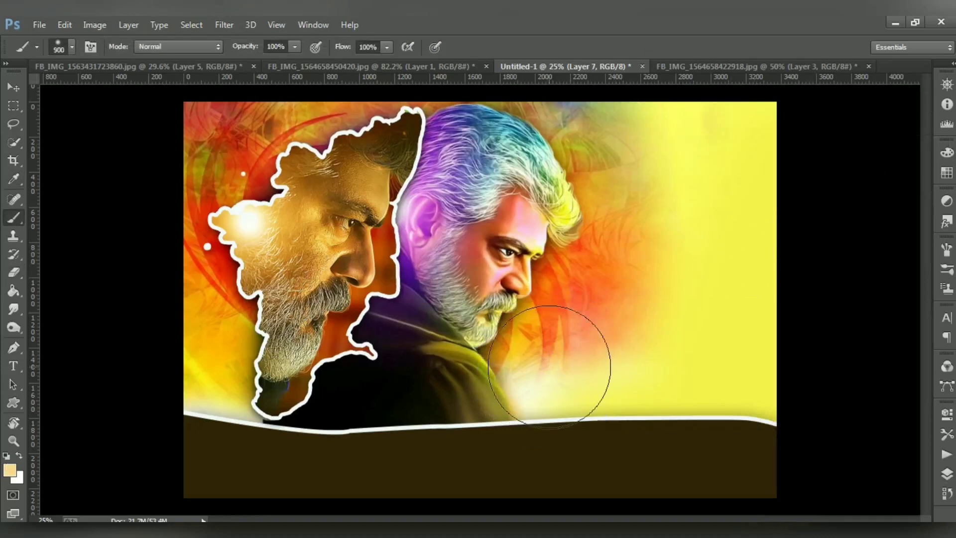
click(548, 386)
key(ctrl+z)
key(i)
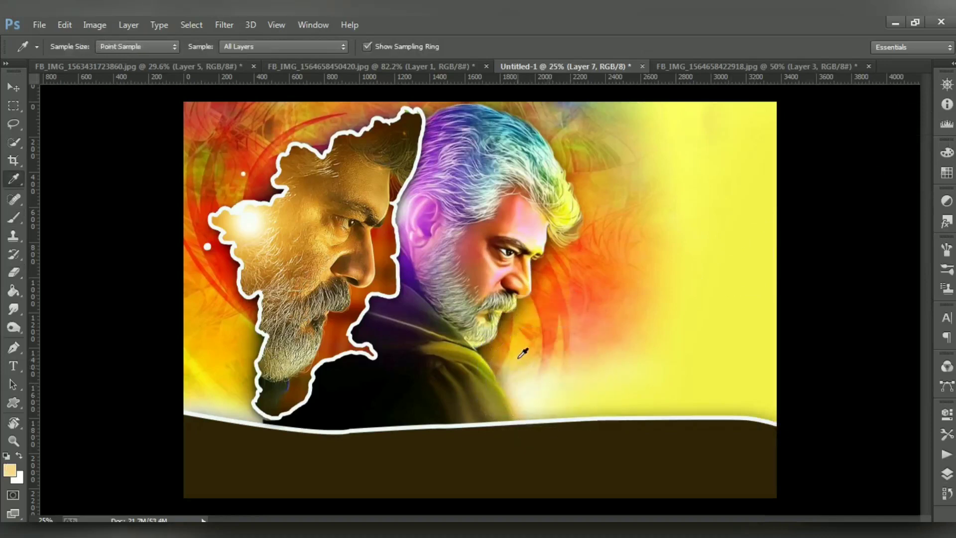
key(b)
click(532, 392)
- Sample dark olive and light tan colours from the image for further soft painting
key(i)
click(509, 396)
key(b)
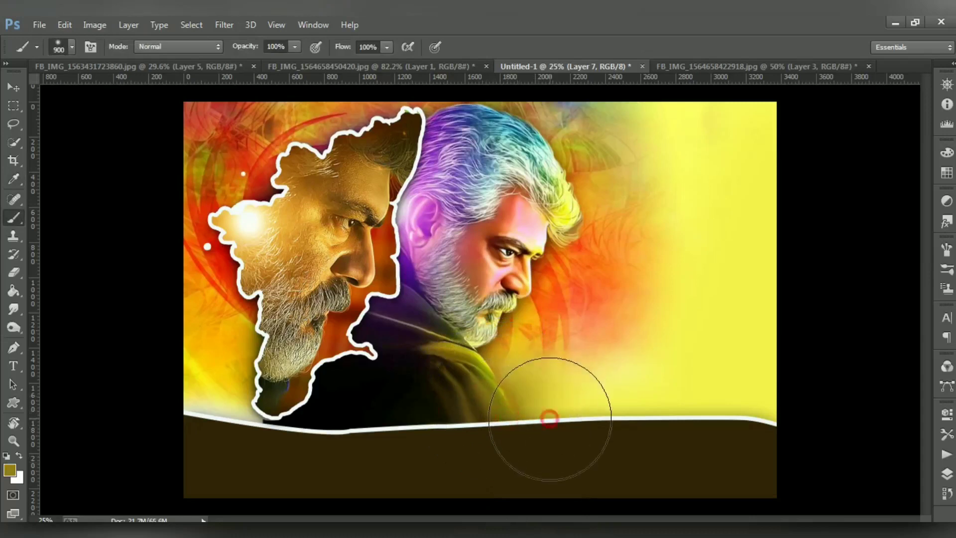
key(i)
click(582, 345)
key(b)
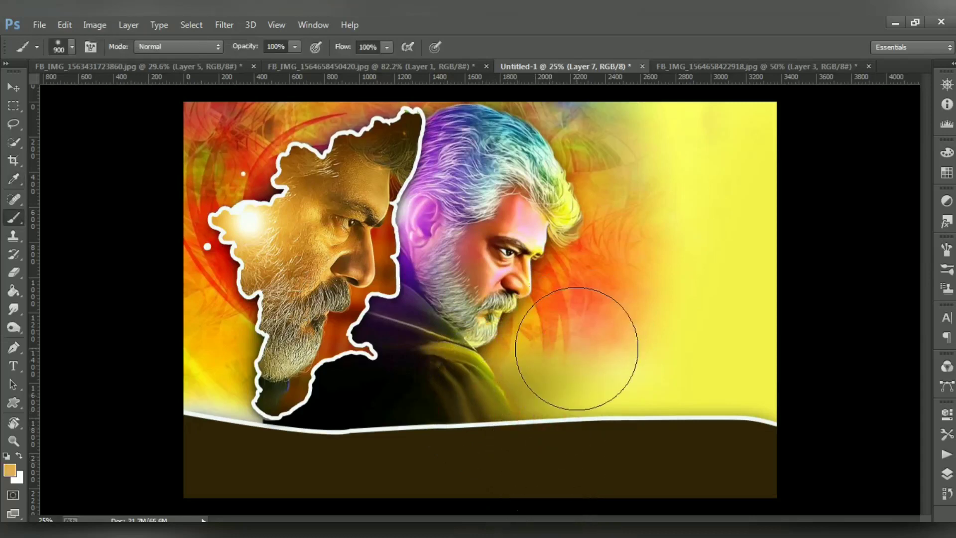
key(i)
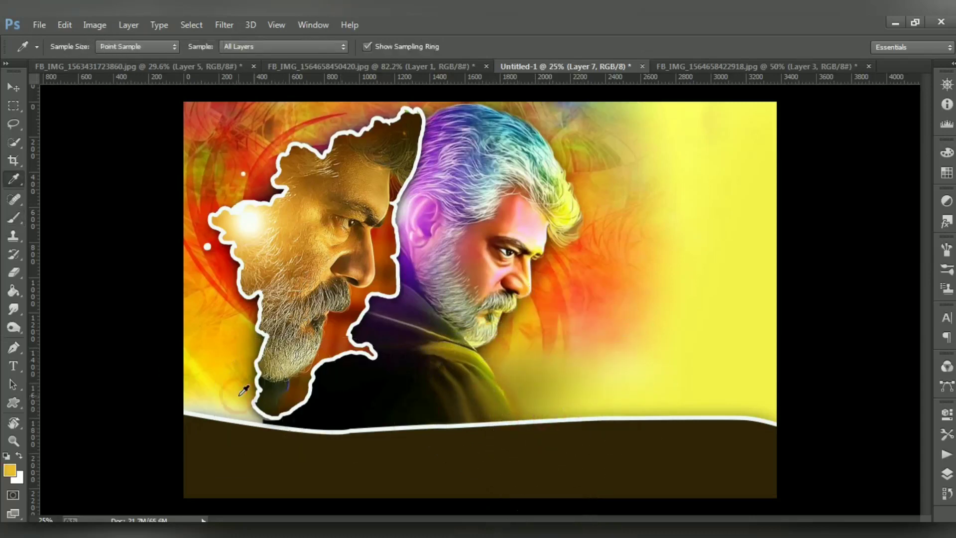
key(b)
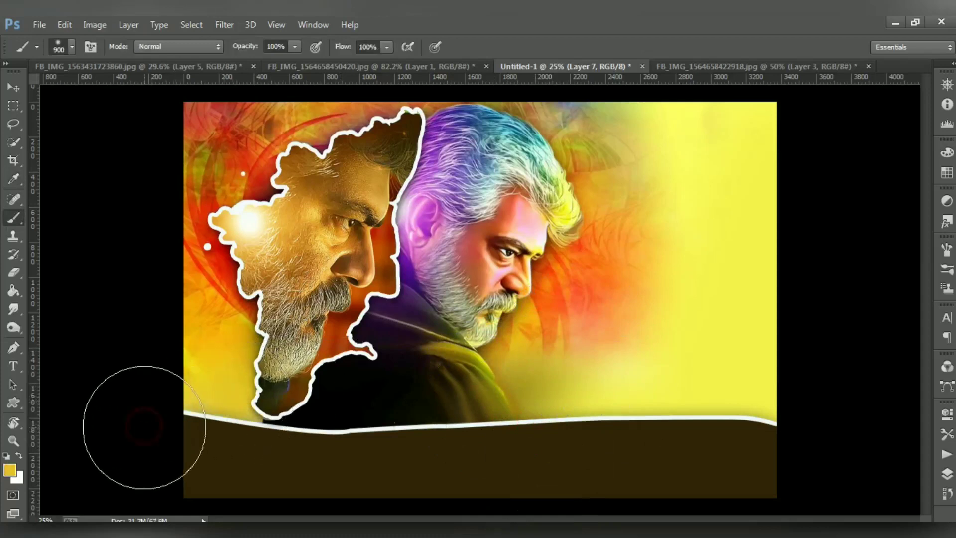
key(v)
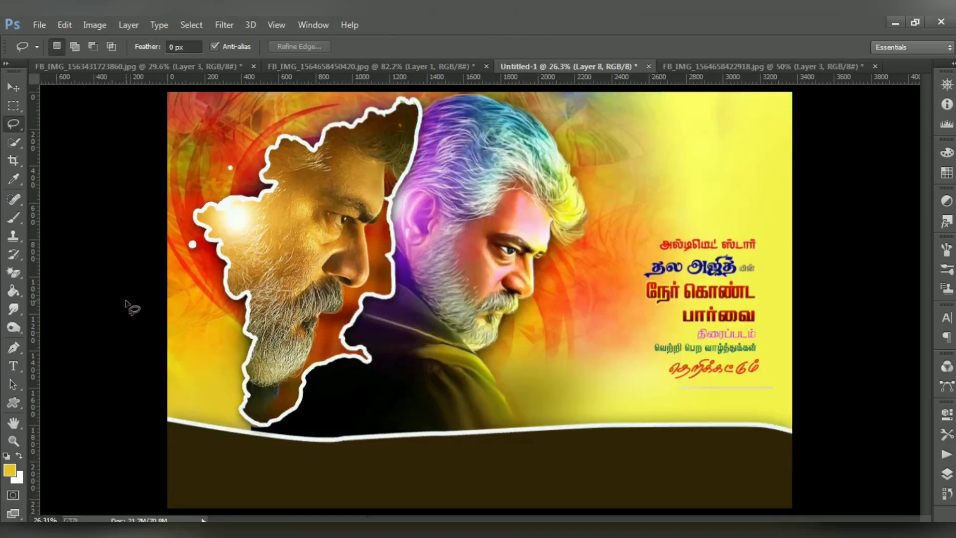
- Switch to the Move tool and browse Local Disk (E:) folders in the Open window
key(v)
key(ctrl+o)
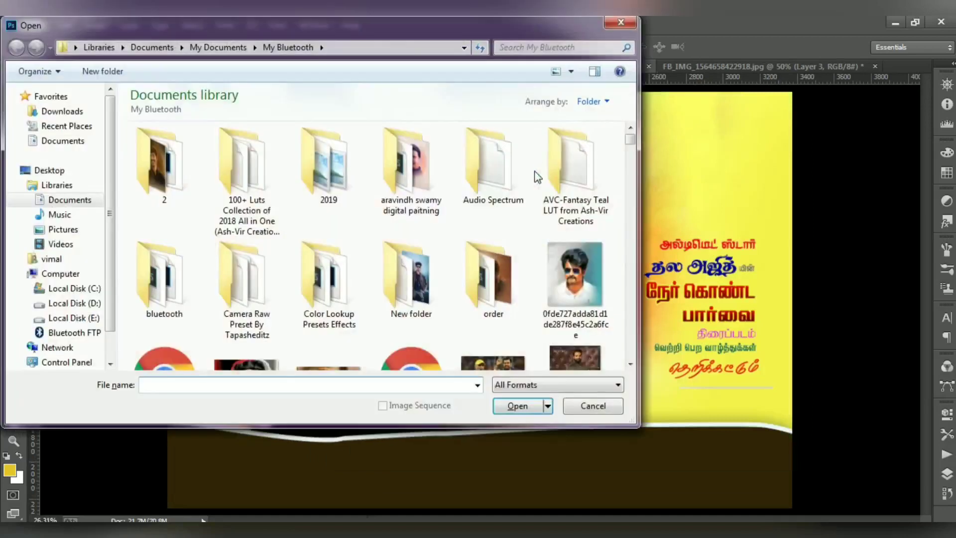
click(91, 319)
scroll(354, 199, down, 2)
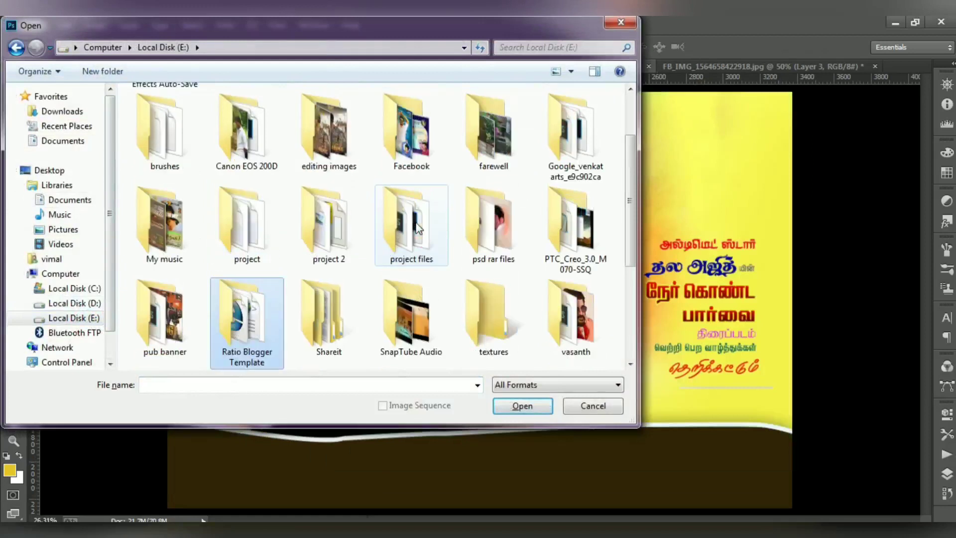
double_click(418, 228)
click(418, 228)
click(163, 47)
scroll(423, 306, down, 2)
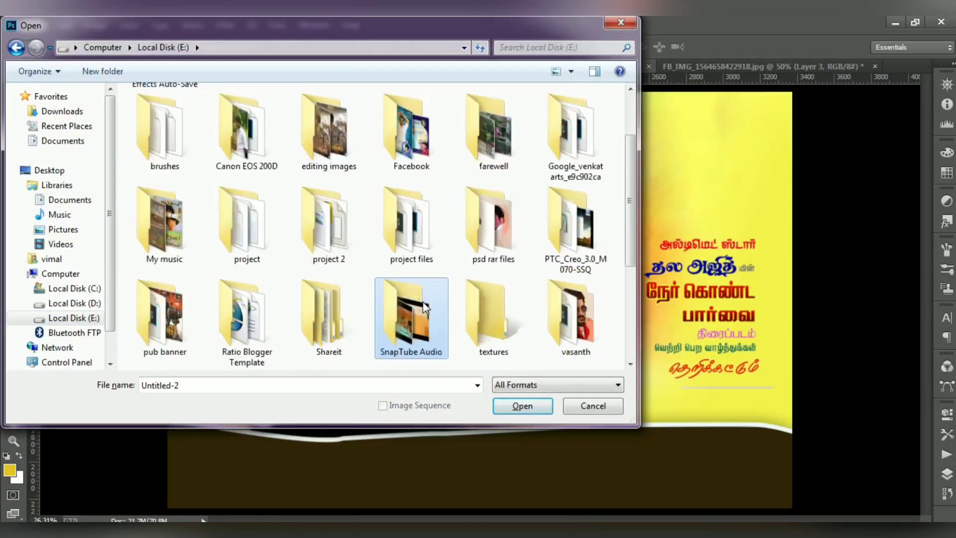
scroll(229, 334, down, 2)
click(257, 339)
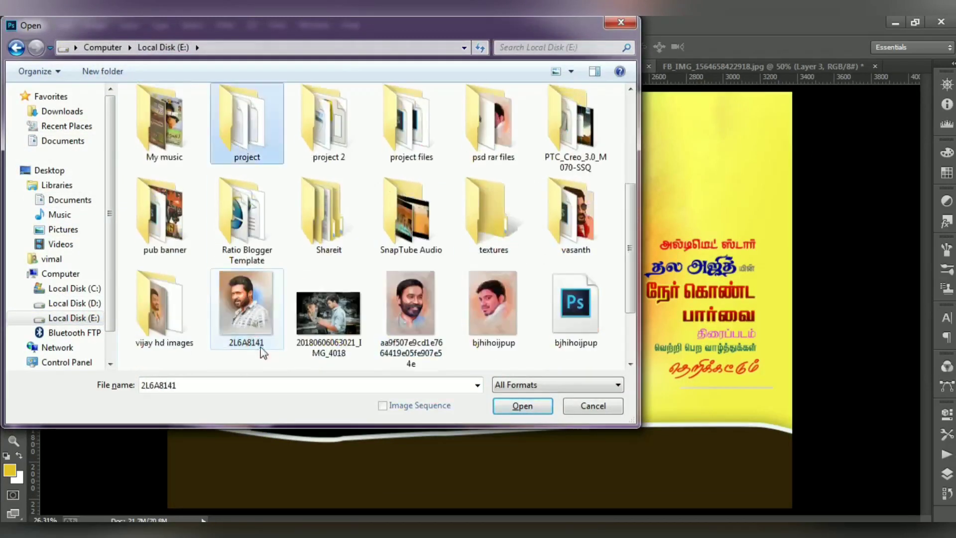
scroll(262, 334, up, 2)
- Open the psd rar files folder and open the vj bd file
double_click(478, 224)
click(422, 314)
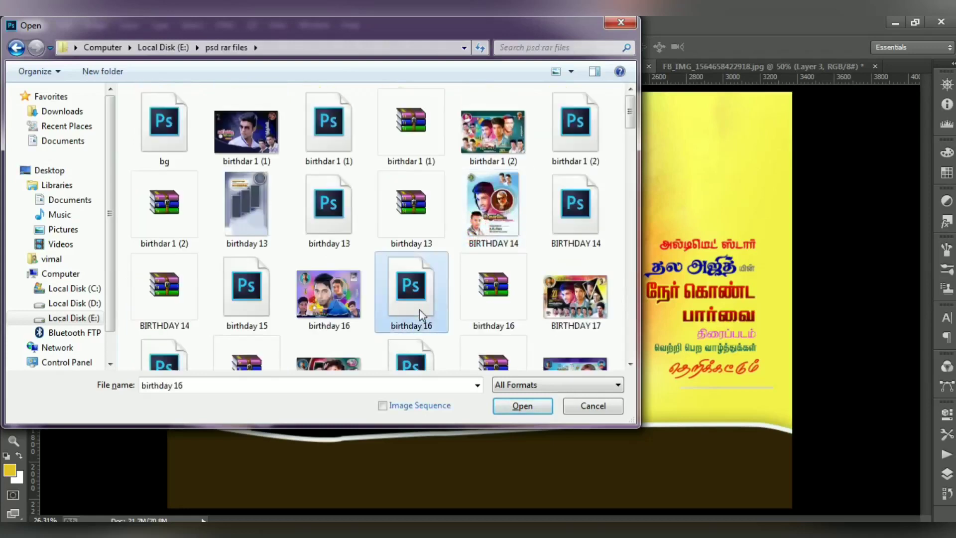
scroll(422, 315, down, 5)
click(422, 315)
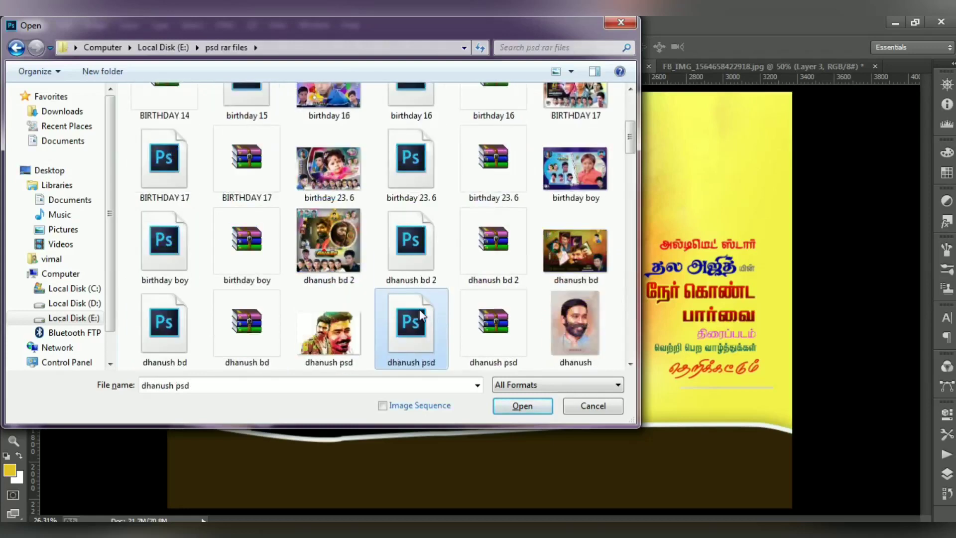
key(Up)
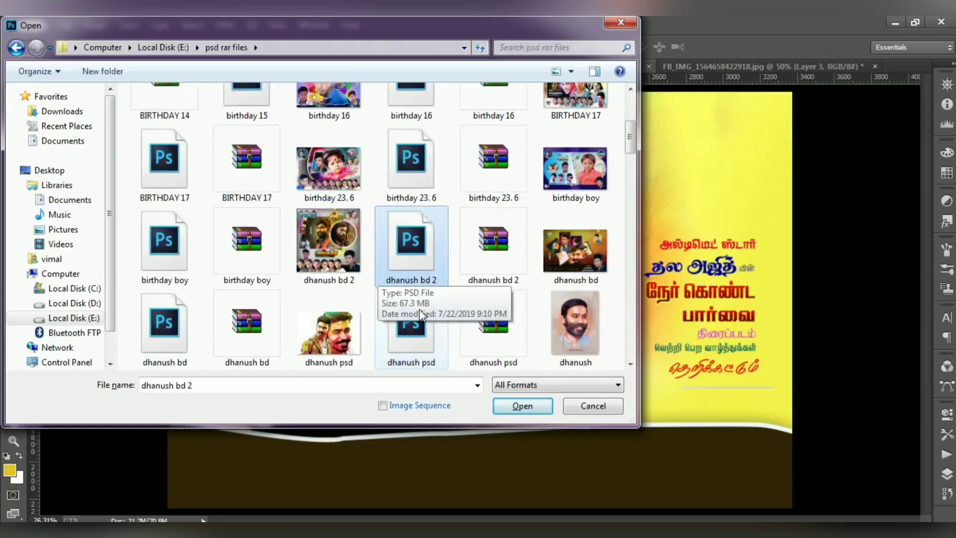
key(Down)
key(Down)
key(Down)
key(Down)
key(Down)
key(Down)
key(Down)
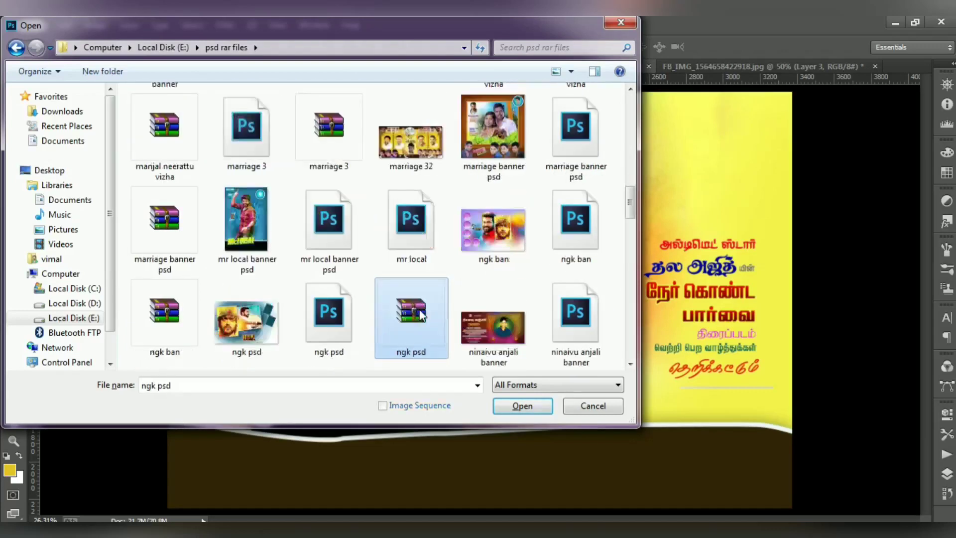
key(Down)
key(Down)
key(Down)
key(Down)
key(Down)
key(Down)
key(Down)
key(Down)
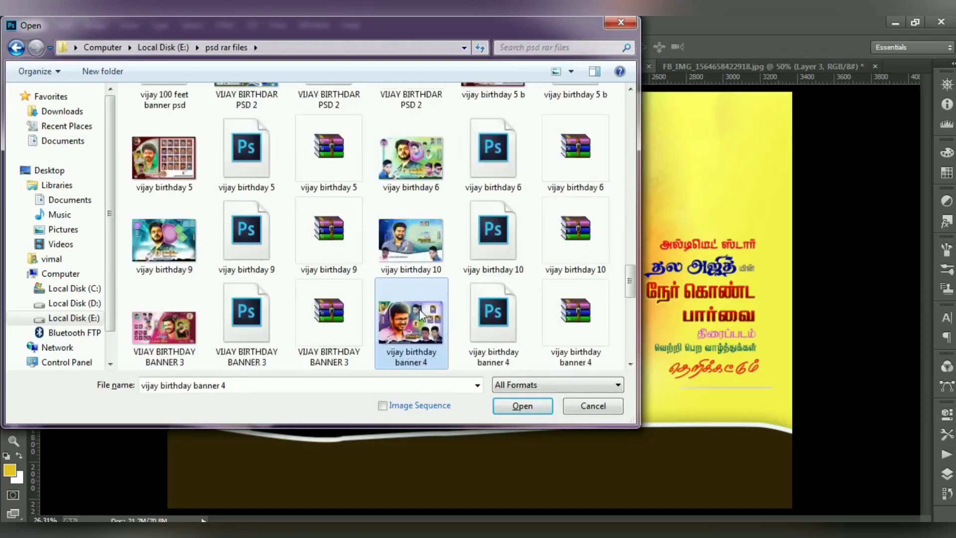
key(Down)
key(Down)
key(Down)
key(Down)
key(Down)
key(Down)
mouse_move(411, 322)
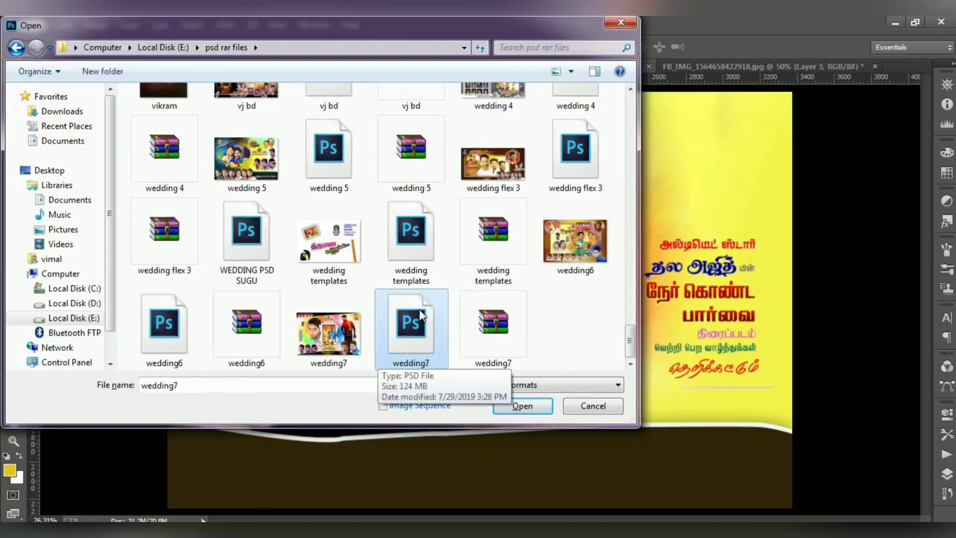
key(Up)
key(Up)
key(Up)
key(Left)
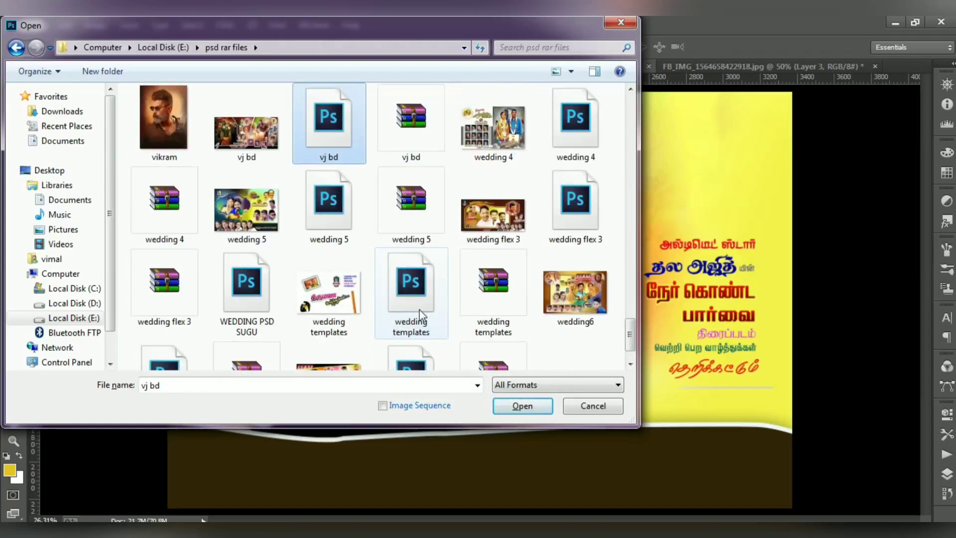
key(Return)
key(Return)
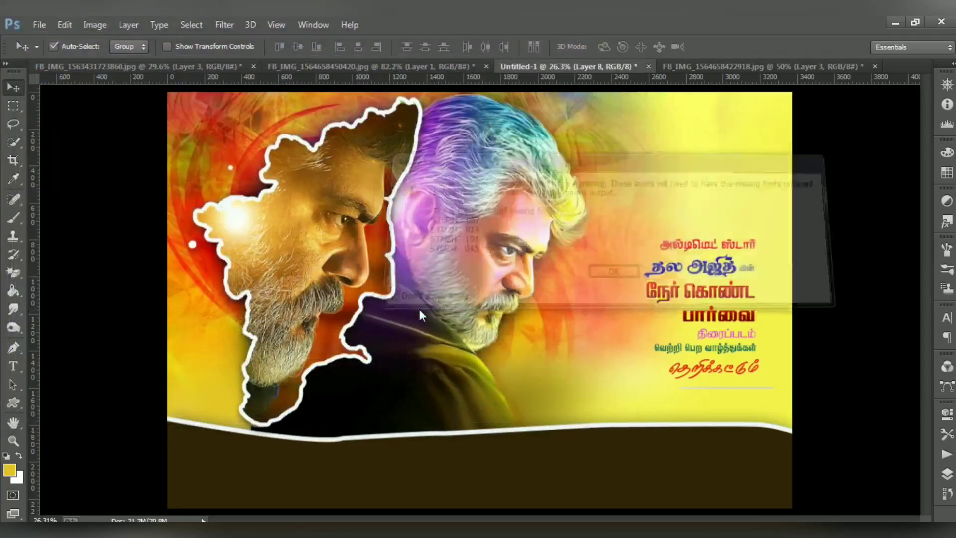
- Drag the young man's photo from vj bd into the poster, enlarge it about 151%, place it bottom centre
drag(696, 82, 559, 102)
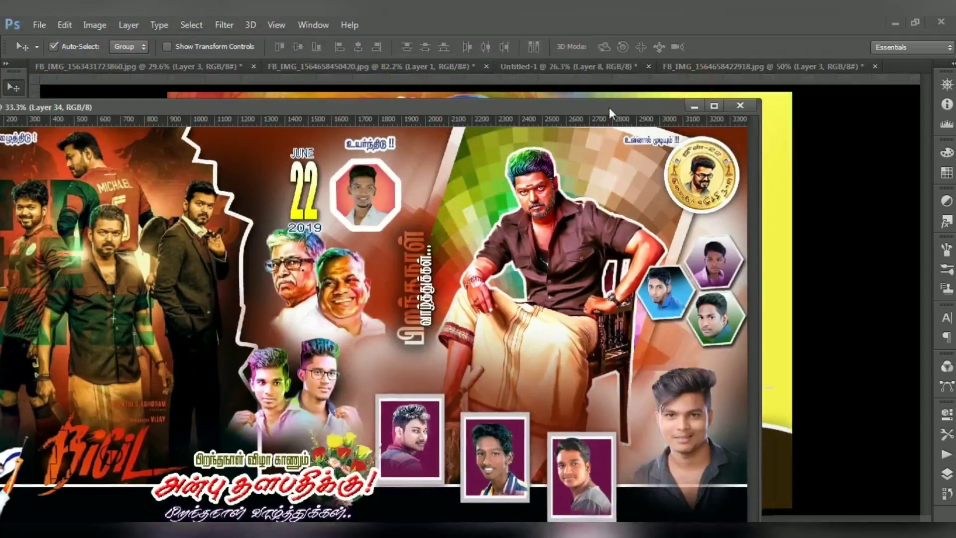
drag(715, 424, 719, 426)
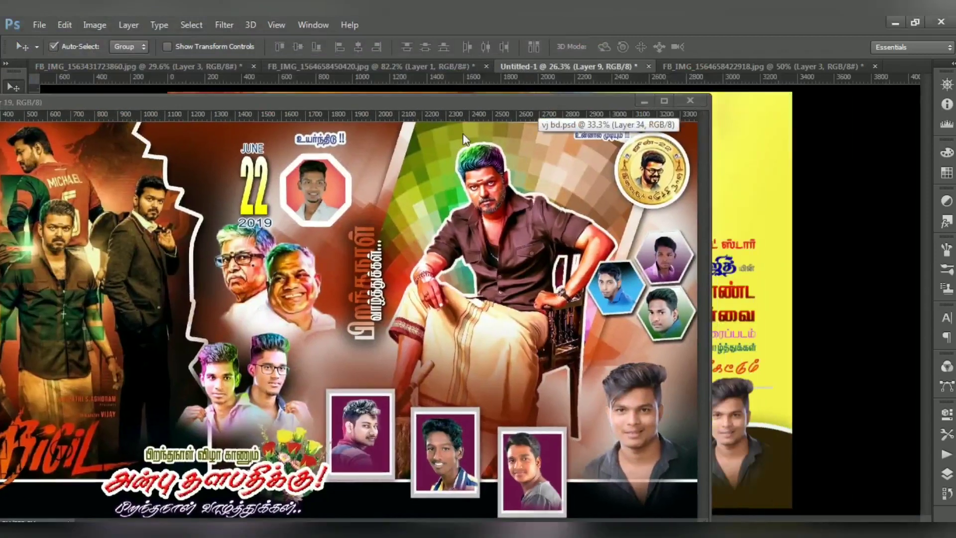
click(690, 100)
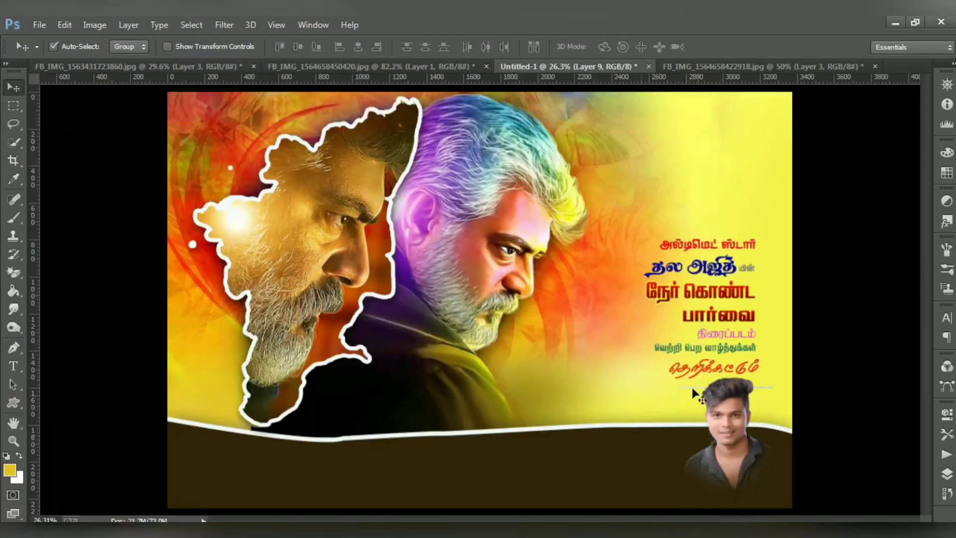
key(ctrl+t)
mouse_move(692, 445)
mouse_down()
mouse_move(655, 381)
mouse_move(637, 369)
mouse_up()
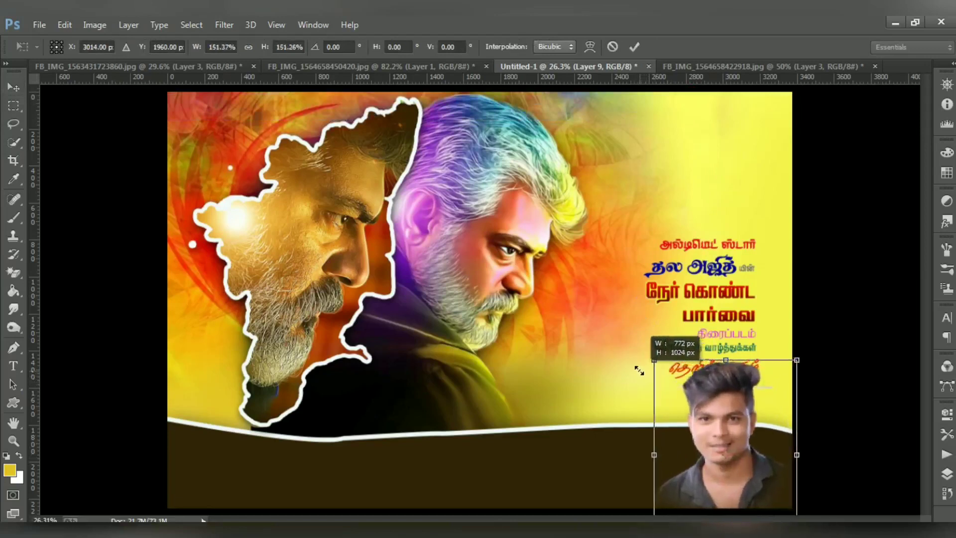
key(Return)
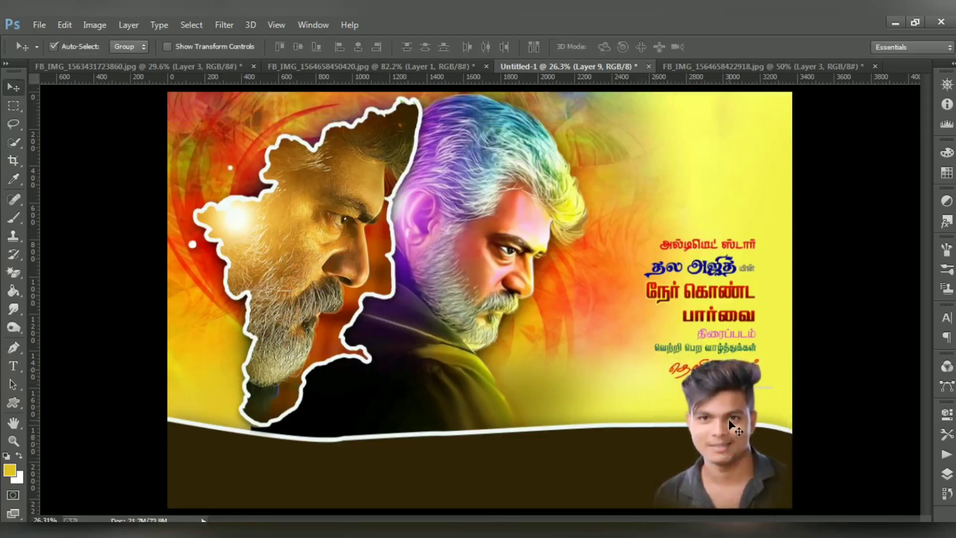
drag(728, 419, 532, 425)
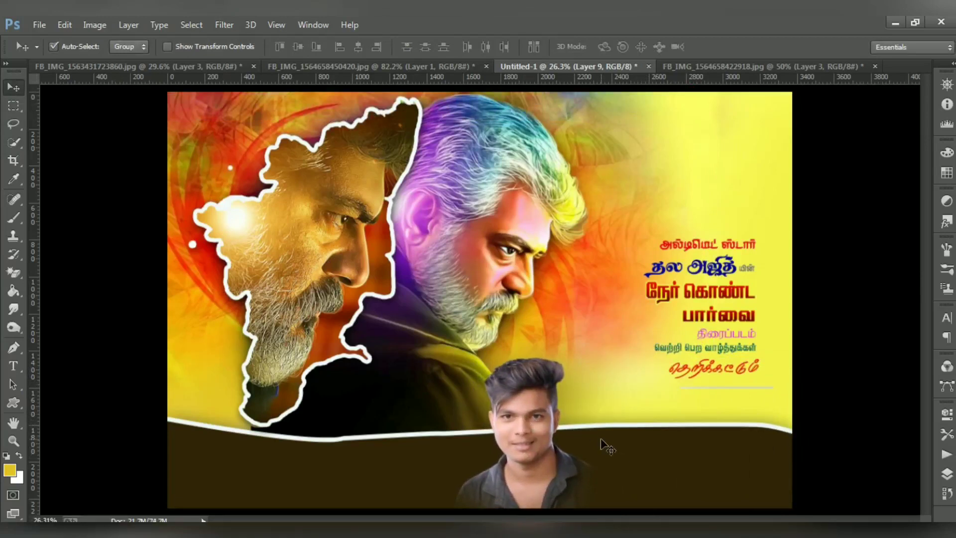
- Open photo.psd from the recent file names and arrange its window beside the poster
key(ctrl+o)
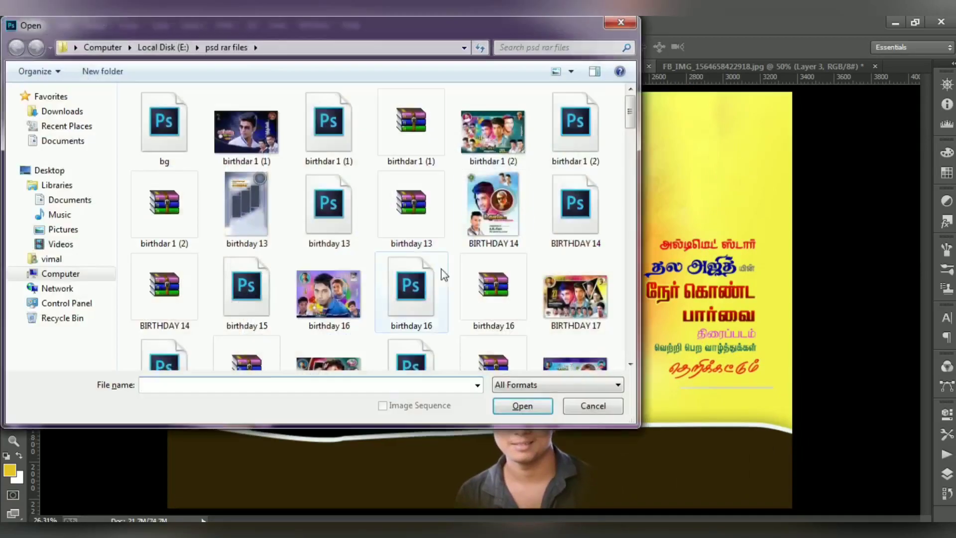
click(477, 384)
click(348, 397)
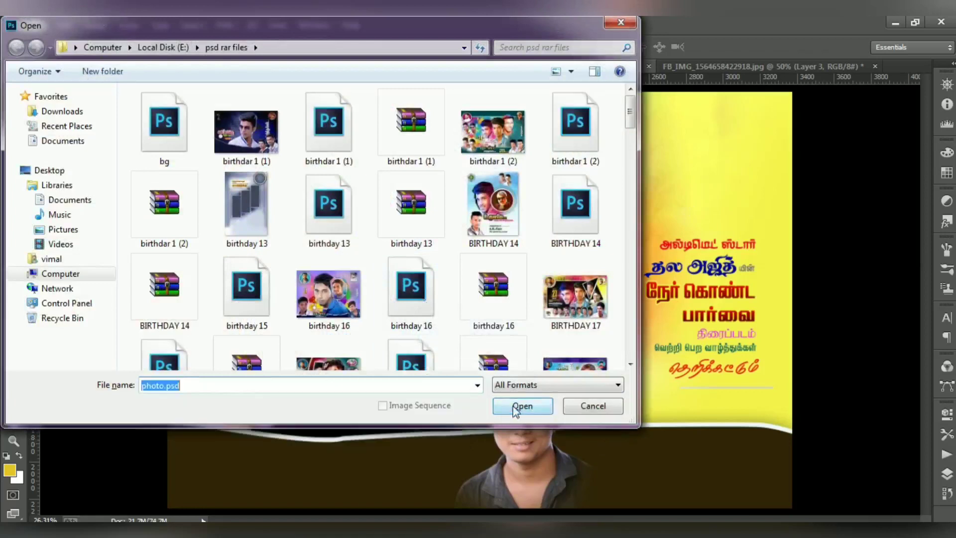
click(516, 407)
mouse_move(519, 82)
mouse_down()
mouse_move(423, 207)
mouse_move(334, 191)
mouse_up()
click(748, 464)
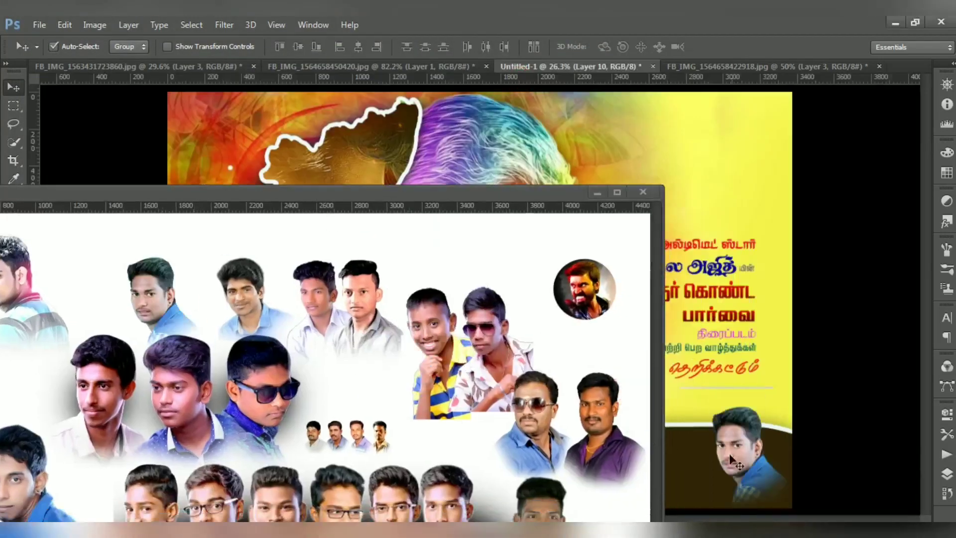
drag(263, 192, 316, 151)
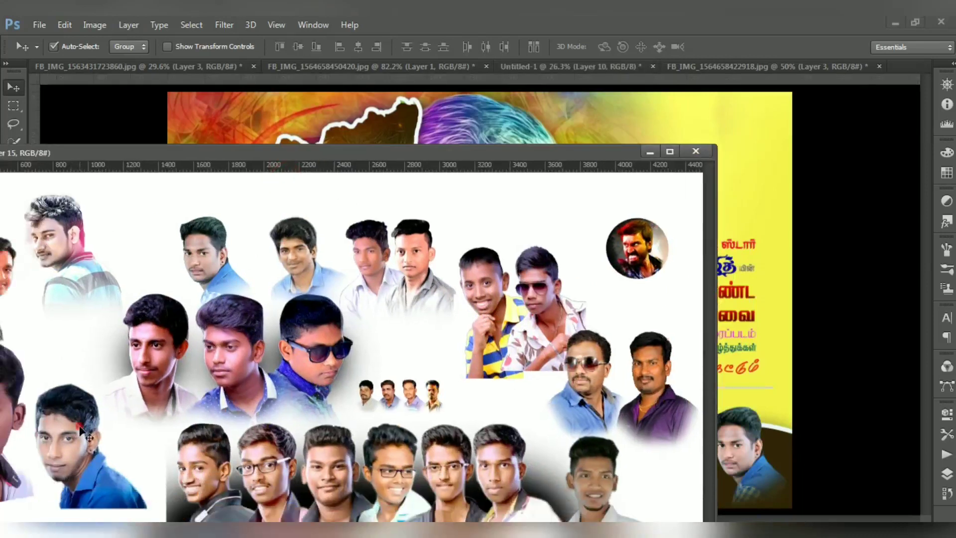
- Copy the blue-shirt face into the poster and place it in the middle of the row
drag(81, 429, 774, 431)
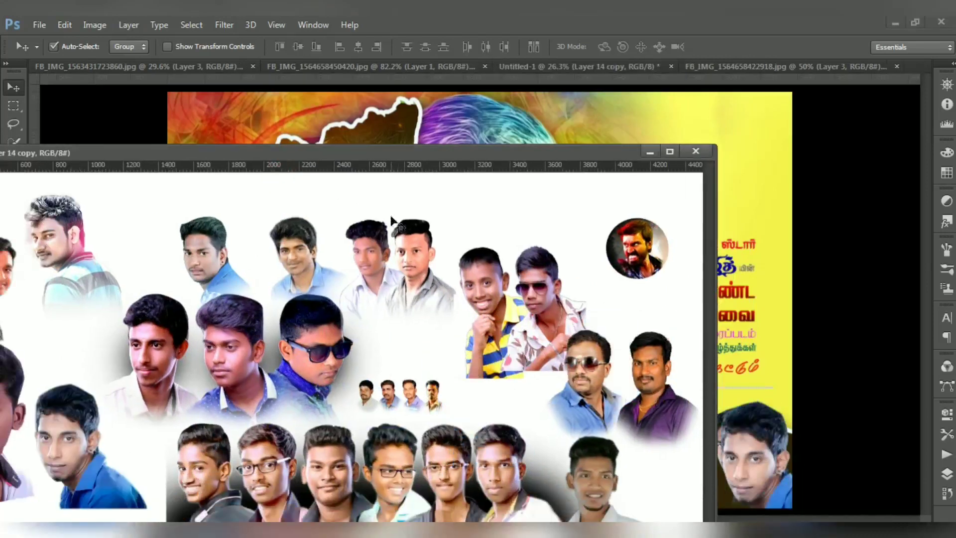
click(650, 152)
mouse_move(734, 451)
mouse_down()
mouse_move(739, 433)
mouse_move(614, 427)
mouse_up()
drag(743, 451, 747, 449)
click(721, 278)
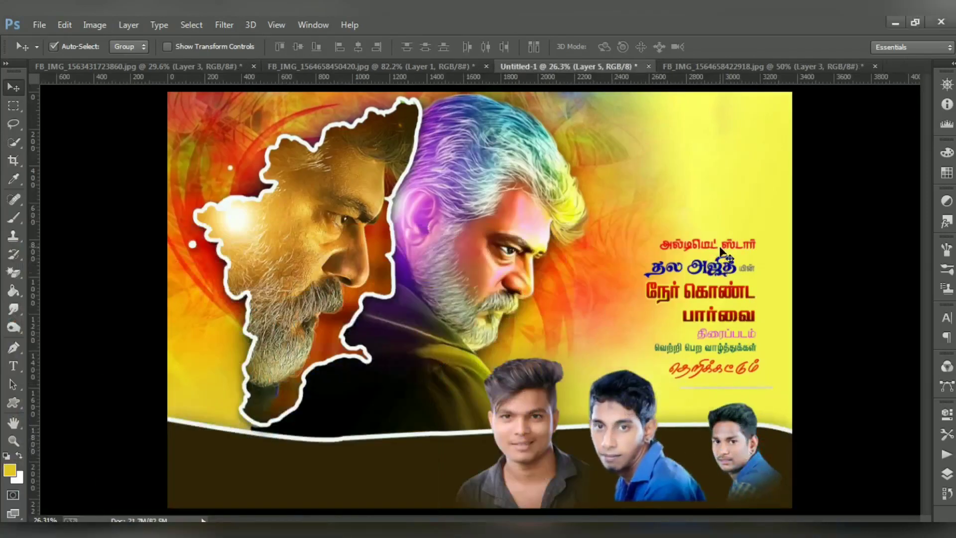
- Nudge the Tamil heading up-right, add a lower horizontal guide, and enlarge the middle fan photo
drag(725, 295, 744, 256)
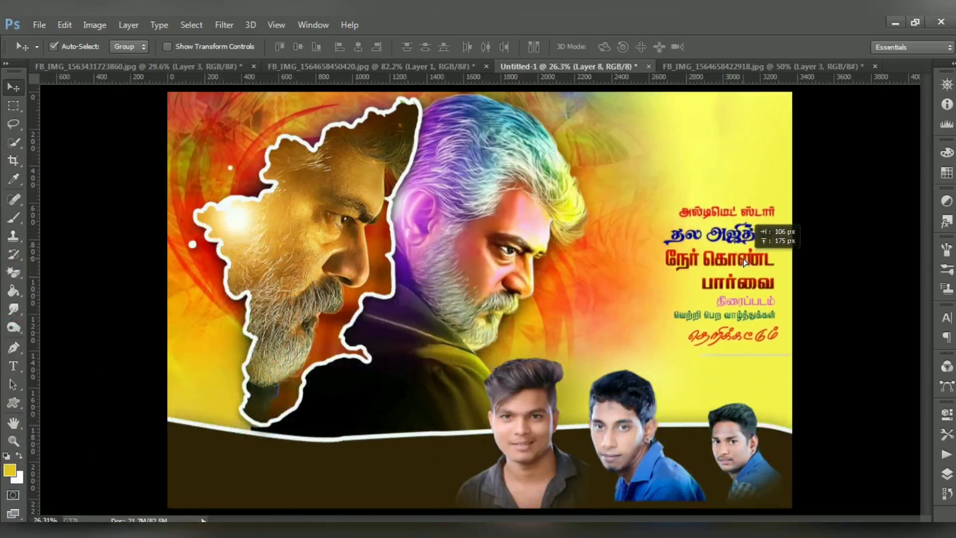
drag(672, 79, 643, 358)
click(628, 466)
key(ctrl+t)
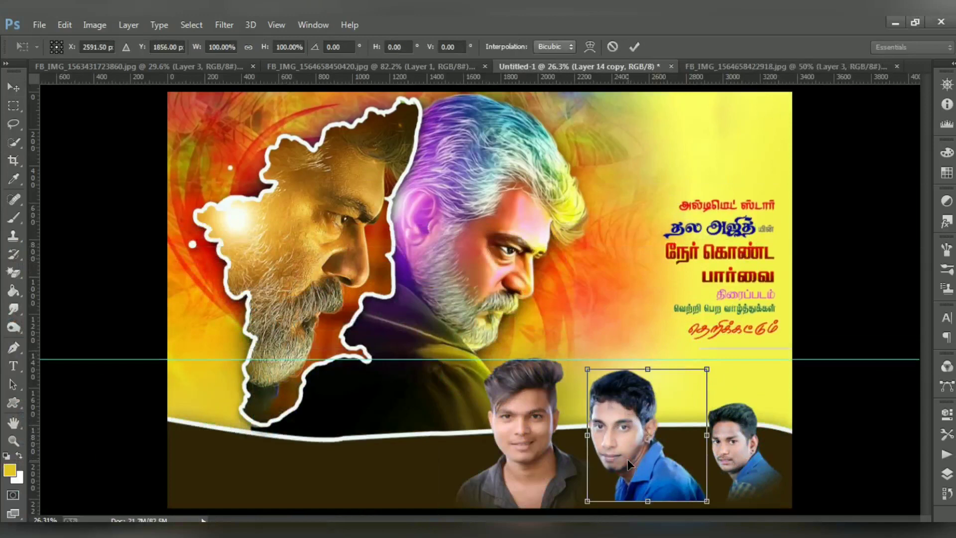
drag(587, 369, 577, 359)
key(Return)
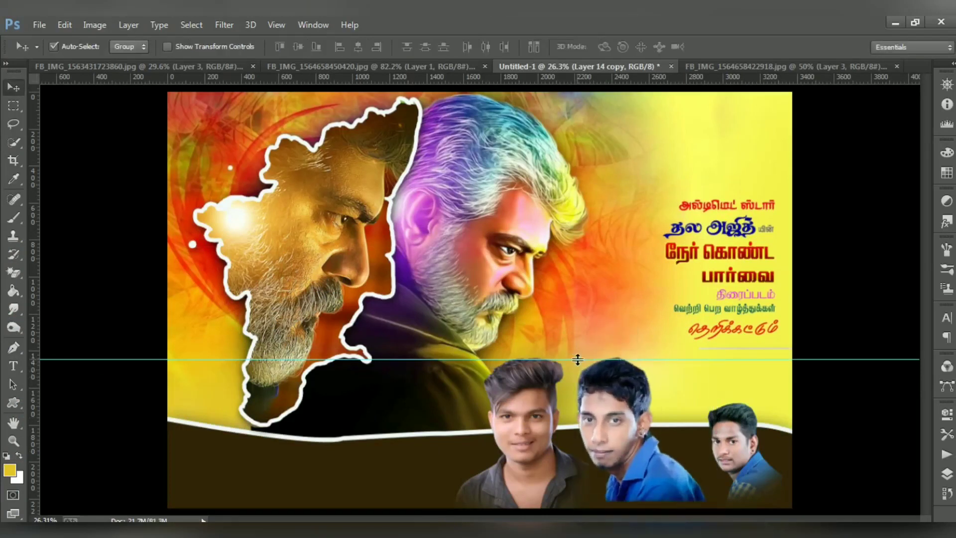
key(ctrl+t)
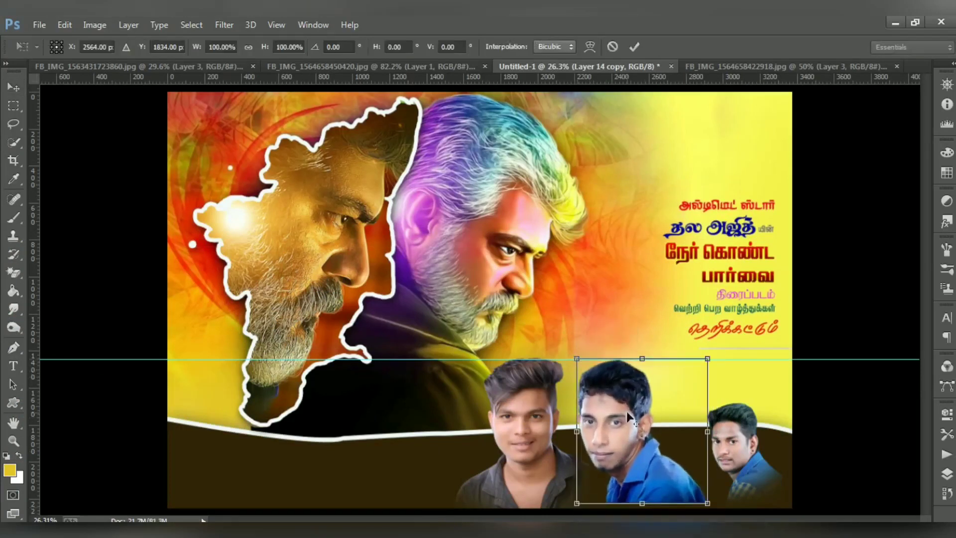
drag(577, 504, 576, 511)
key(Return)
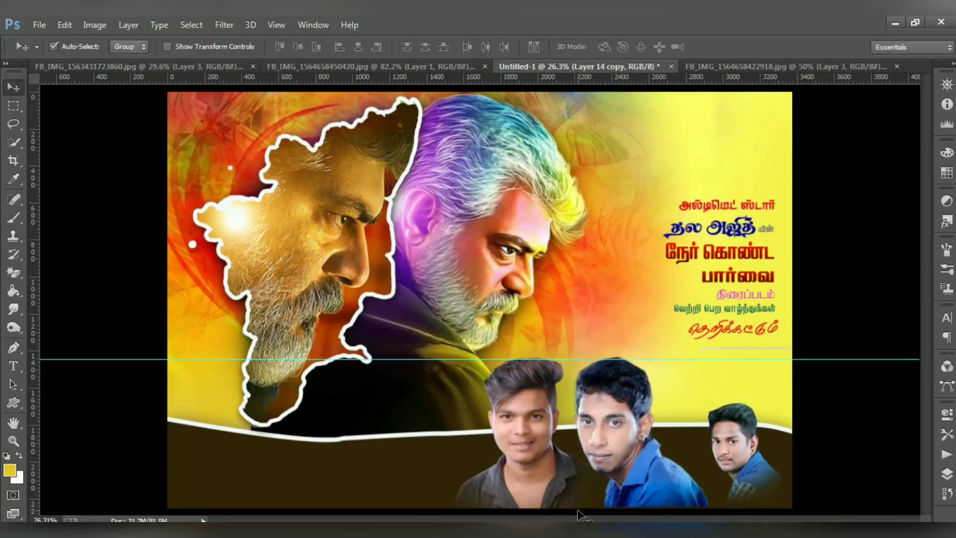
- Enlarge the third fan's photo
click(710, 470)
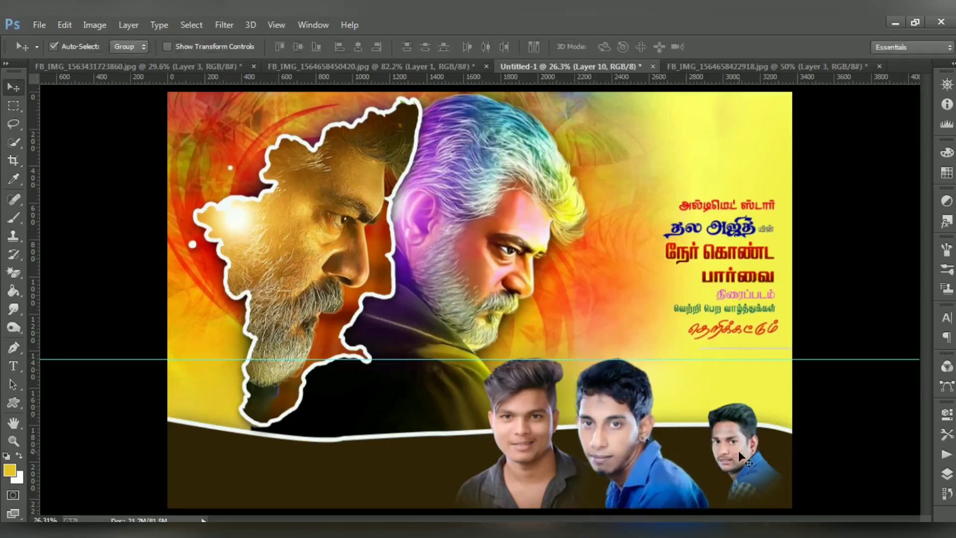
key(ctrl+t)
drag(704, 402, 670, 381)
key(Return)
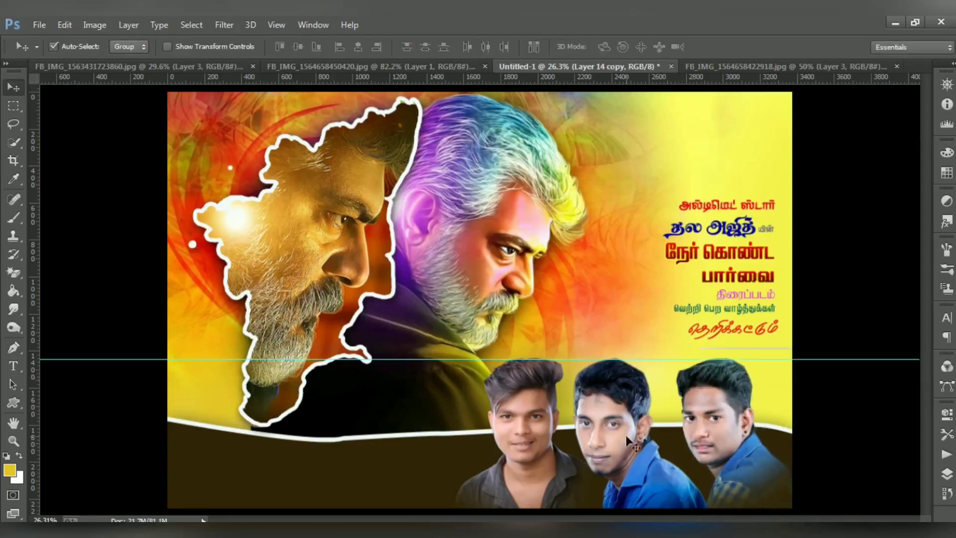
- Rearrange the fan photos, moving the blue-shirt fan to the right end, and space them evenly
key(shift+Right)
key(shift+Right)
key(shift+Right)
key(shift+Right)
key(shift+Right)
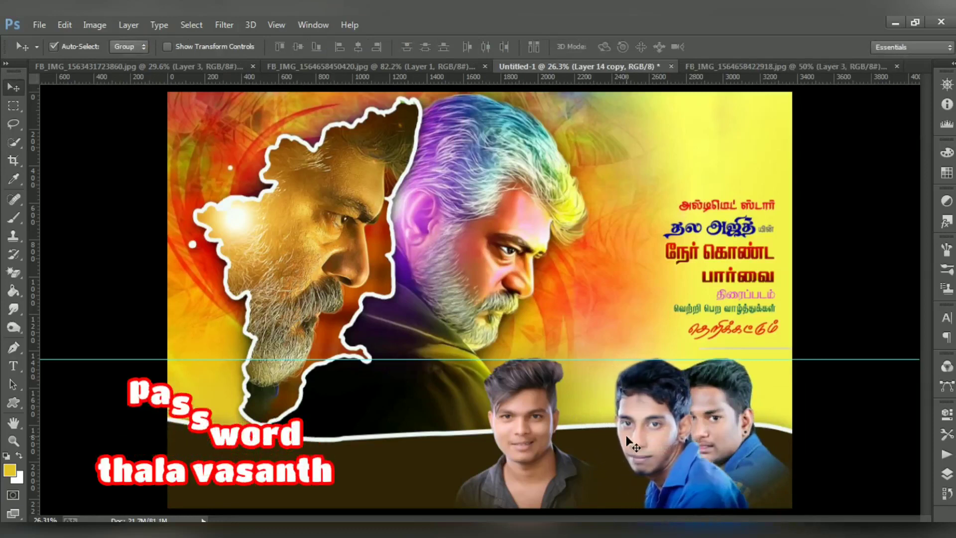
click(724, 431)
key(ctrl+bracketleft)
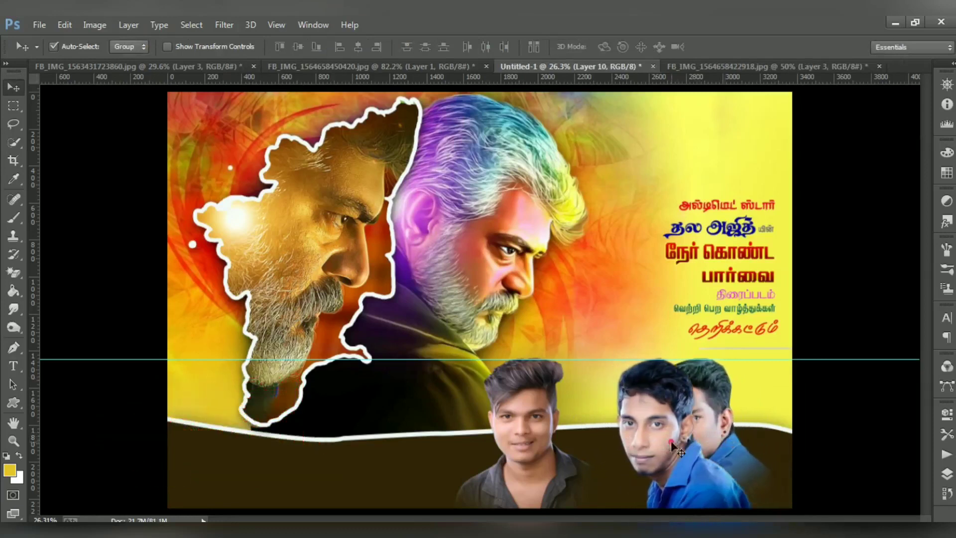
drag(671, 441, 737, 441)
drag(651, 422, 585, 422)
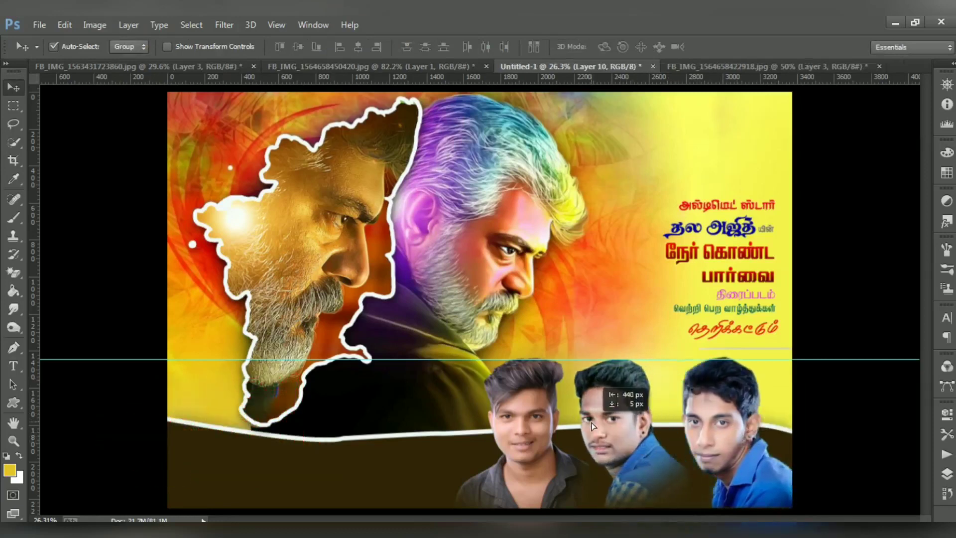
click(705, 420)
key(shift+Left)
key(shift+Left)
key(shift+Left)
key(shift+Left)
key(shift+Left)
key(shift+Left)
key(shift+Left)
key(shift+Left)
key(shift+Left)
key(shift+Left)
key(shift+Left)
click(639, 444)
key(shift+Left)
key(shift+Left)
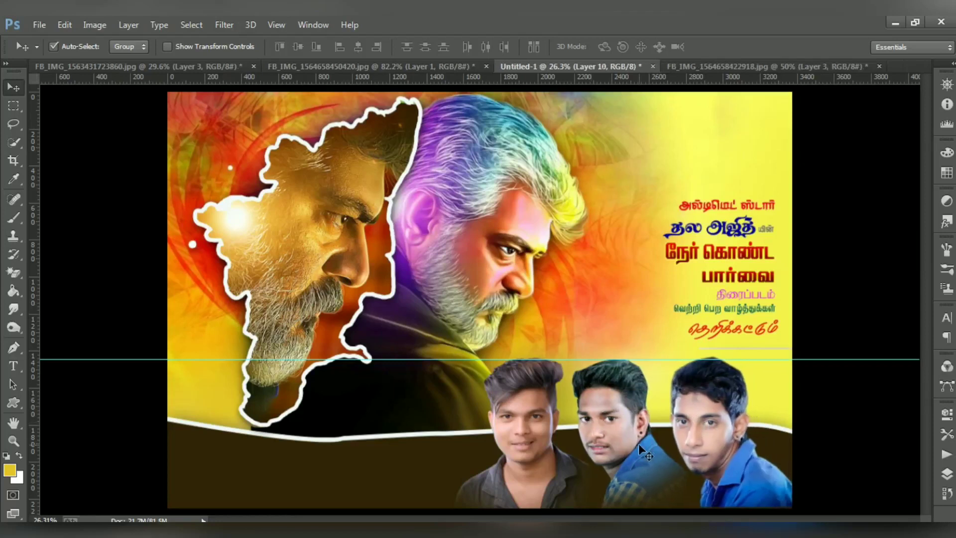
- Move the Tamil heading block left, scale it to 108%, then bring up the Open window
click(736, 229)
key(ctrl+t)
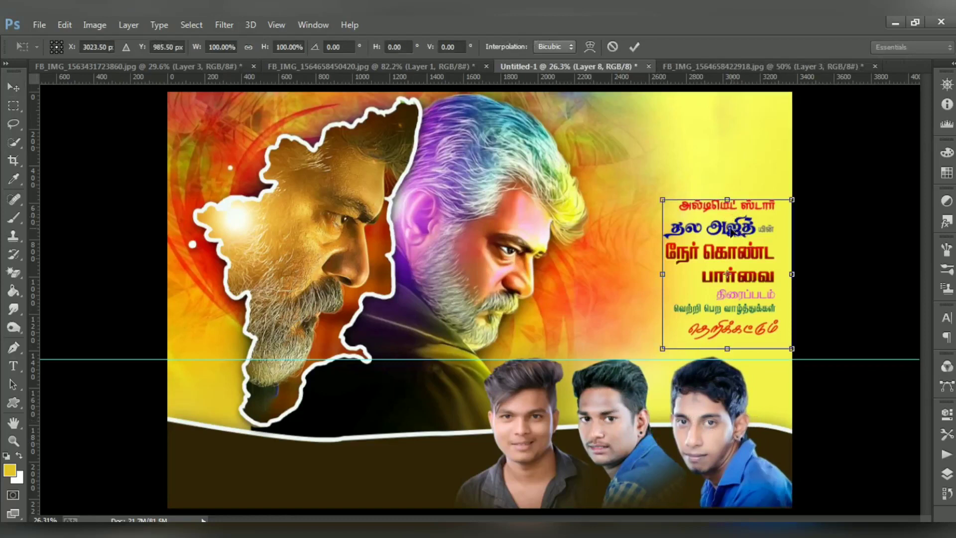
drag(731, 232, 712, 237)
drag(643, 206, 625, 188)
key(Return)
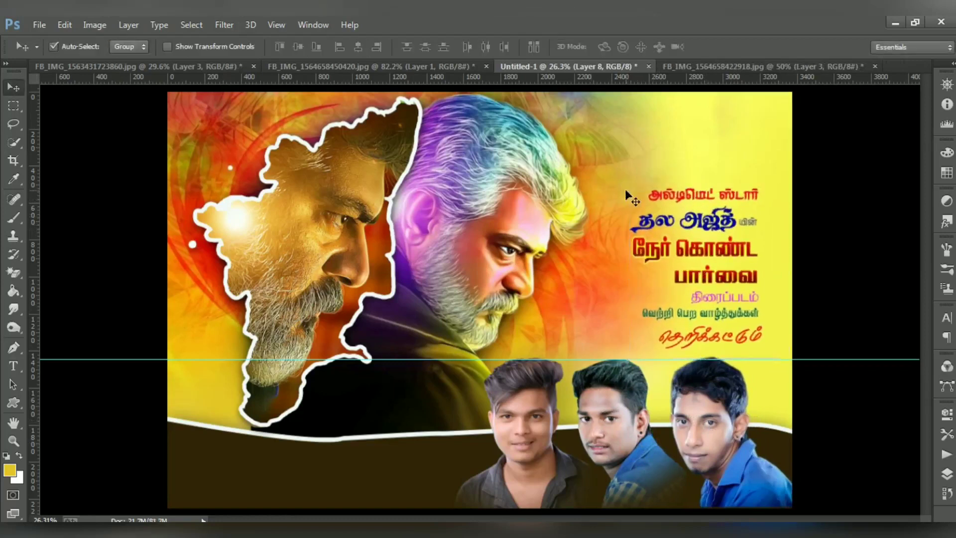
key(ctrl+o)
click(94, 276)
- Open the Nerkonda-Paarvai photo from the downloads folder on Local Disk (D:)
double_click(383, 125)
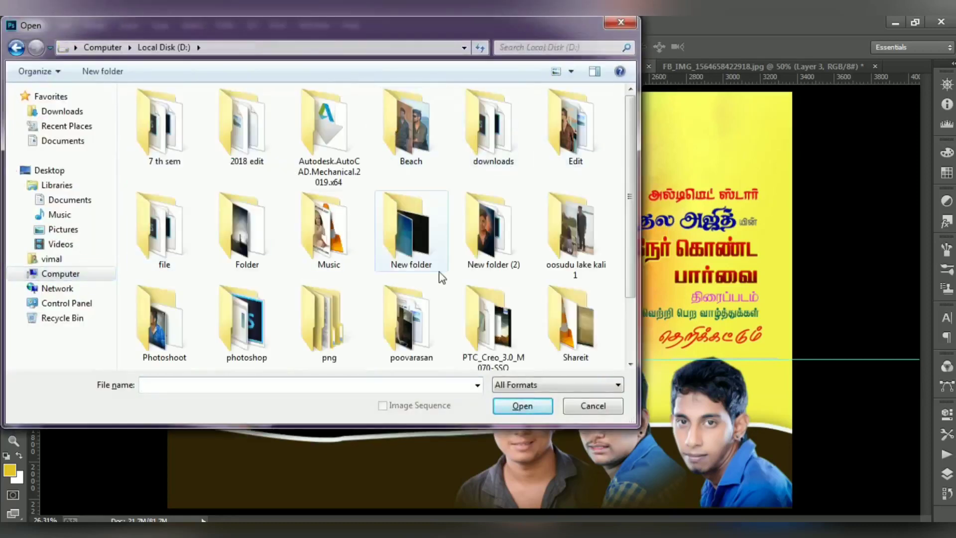
double_click(493, 155)
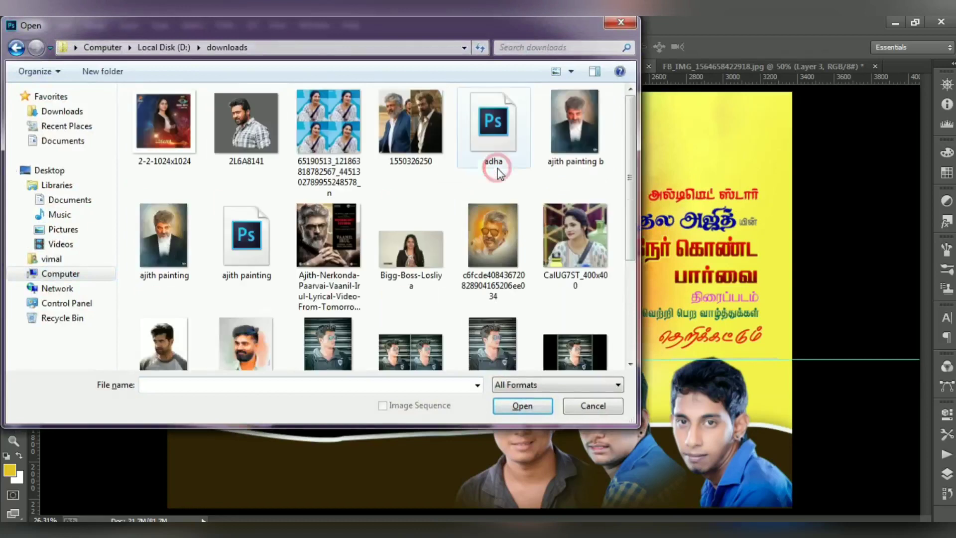
click(404, 129)
key(Down)
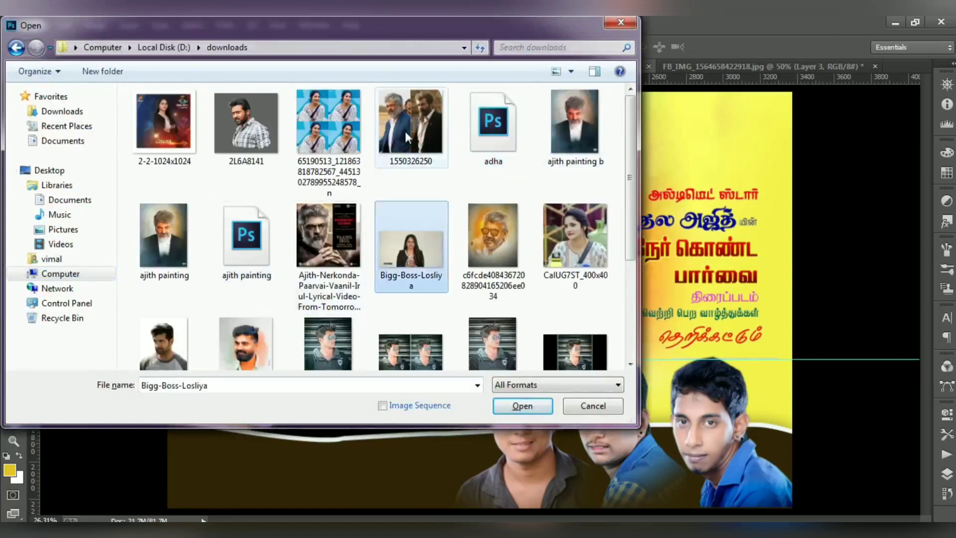
key(Down)
key(Down)
key(Right)
key(Return)
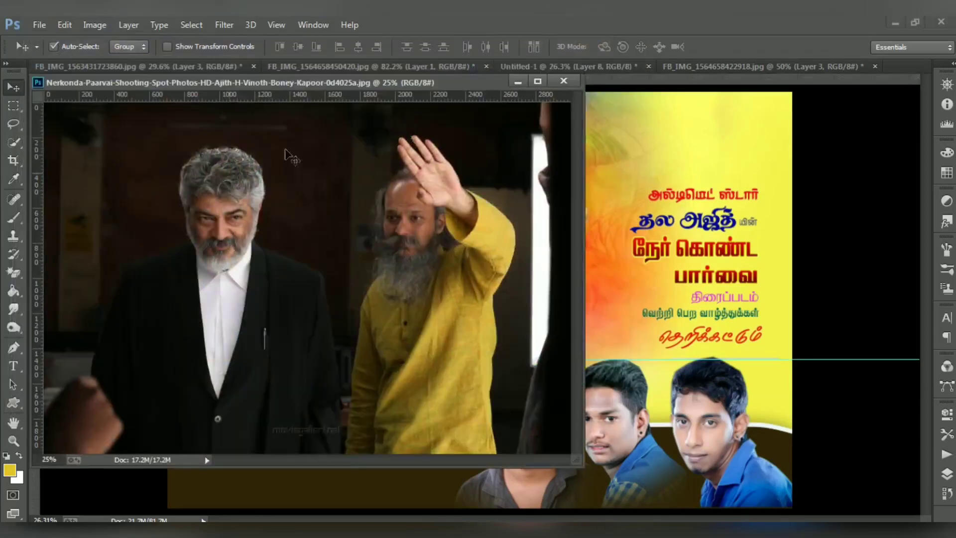
- Marquee-select and copy Ajith's head and shoulders, then close the photo
click(14, 106)
drag(121, 137, 324, 300)
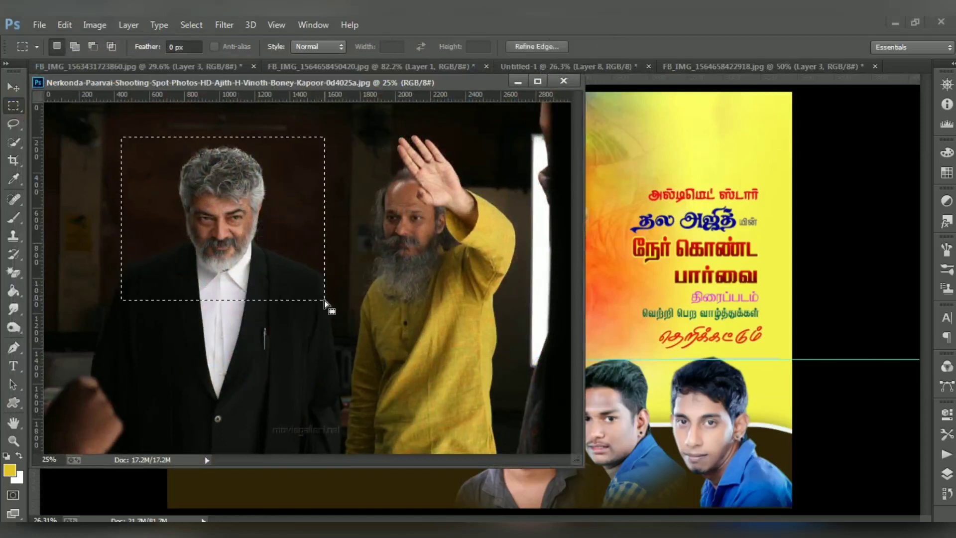
key(BackSpace)
click(562, 77)
- Close the photo without saving, paste Ajith's portrait, shrink it and place it top right
click(514, 218)
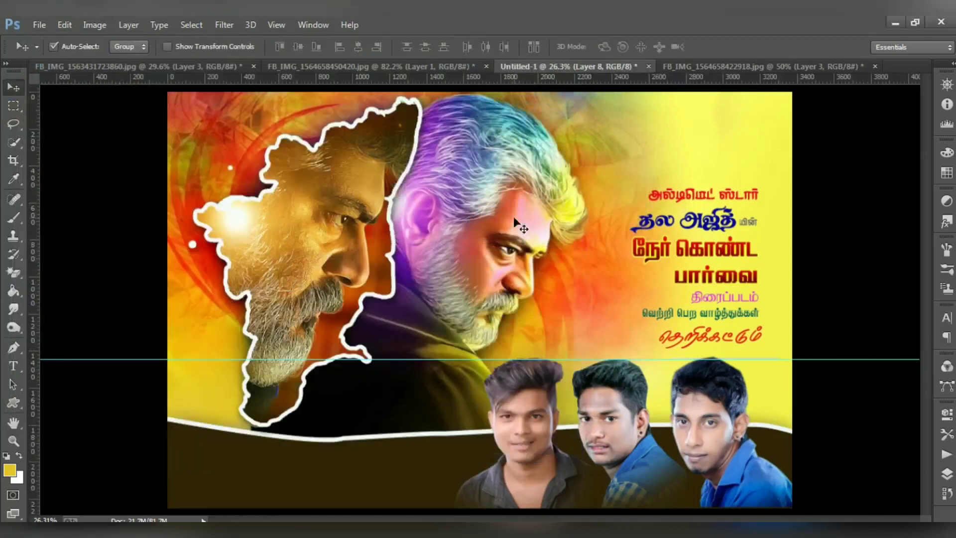
key(ctrl+v)
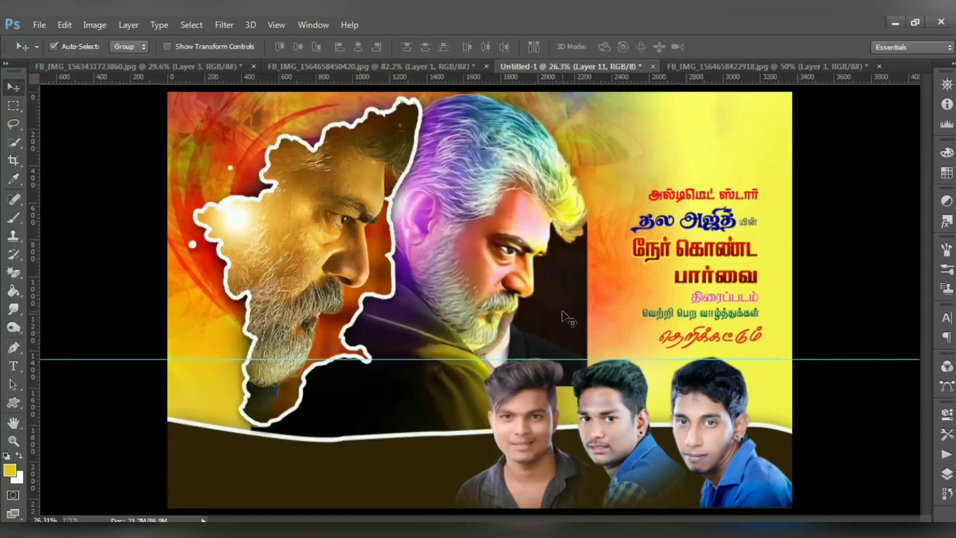
drag(562, 317, 739, 189)
key(ctrl+t)
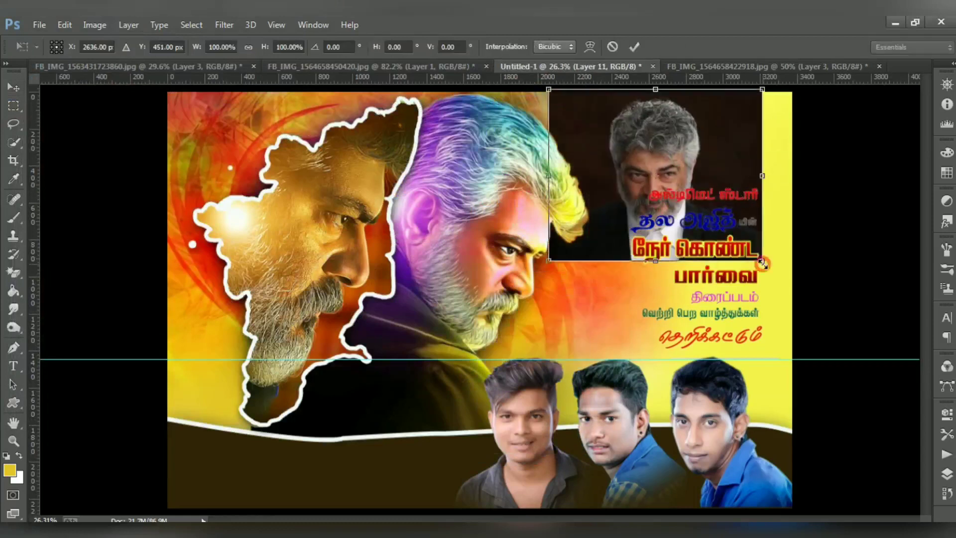
drag(762, 262, 709, 224)
key(Return)
mouse_move(682, 167)
mouse_down()
mouse_move(715, 137)
mouse_move(730, 137)
mouse_up()
key(w)
click(667, 145)
key(ctrl+z)
- Move the portrait layer to the top of the stack, try blend modes, and keep Normal
click(947, 477)
drag(872, 490, 856, 220)
click(834, 180)
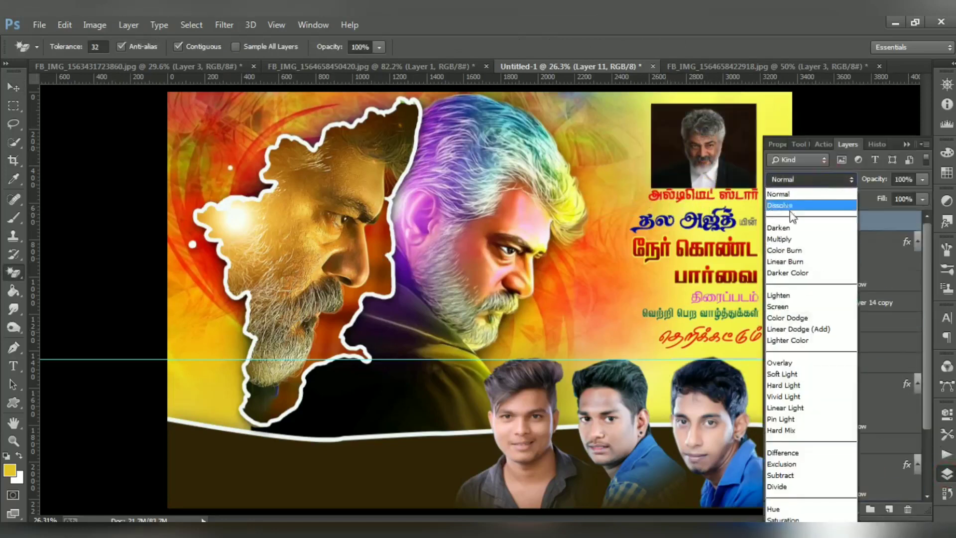
click(792, 206)
key(Down)
key(Down)
key(Down)
key(Down)
key(Down)
key(Down)
key(Down)
key(Down)
key(Down)
key(Down)
key(Down)
key(Down)
key(Down)
key(Down)
key(Down)
key(Down)
key(Down)
key(Down)
key(Down)
key(Down)
click(789, 183)
click(906, 144)
- Magic-erase the dark background around the small portrait, trying Lighten blending before reverting to Normal
key(ctrl+plus)
key(ctrl+plus)
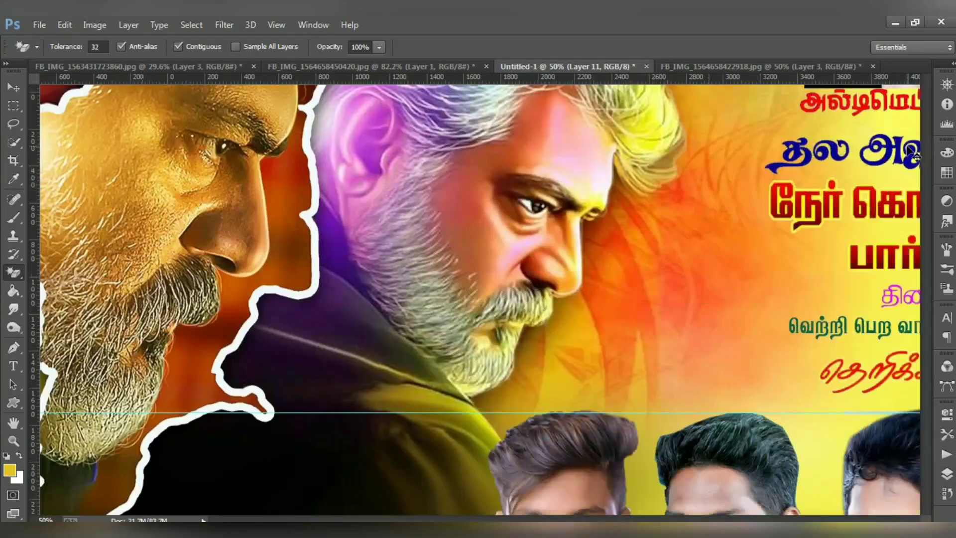
scroll(814, 203, up, 2)
scroll(773, 288, up, 1)
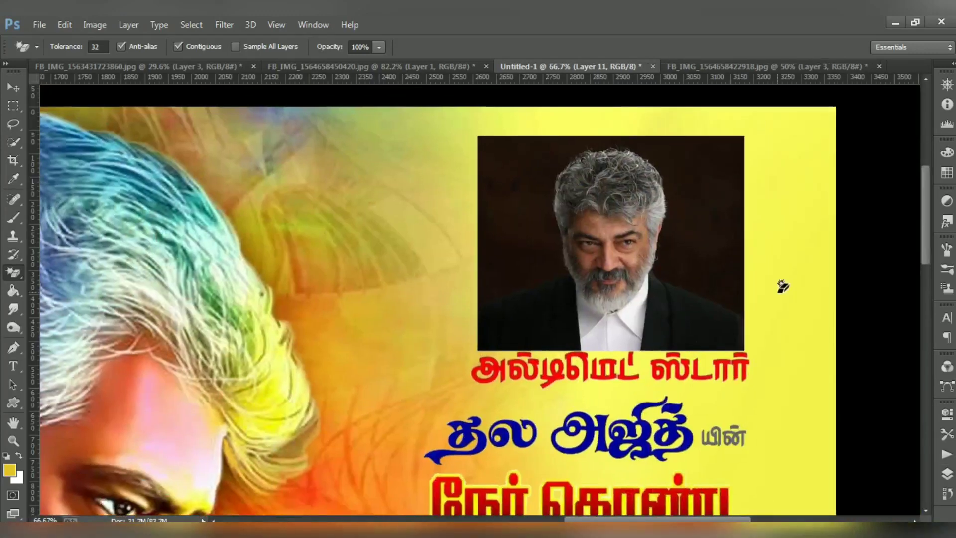
click(736, 267)
click(946, 473)
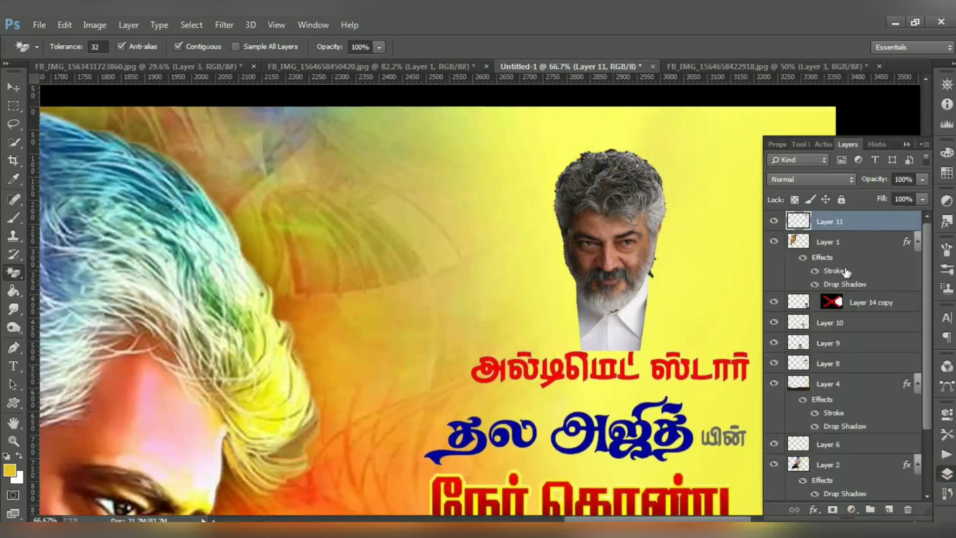
click(810, 179)
click(807, 208)
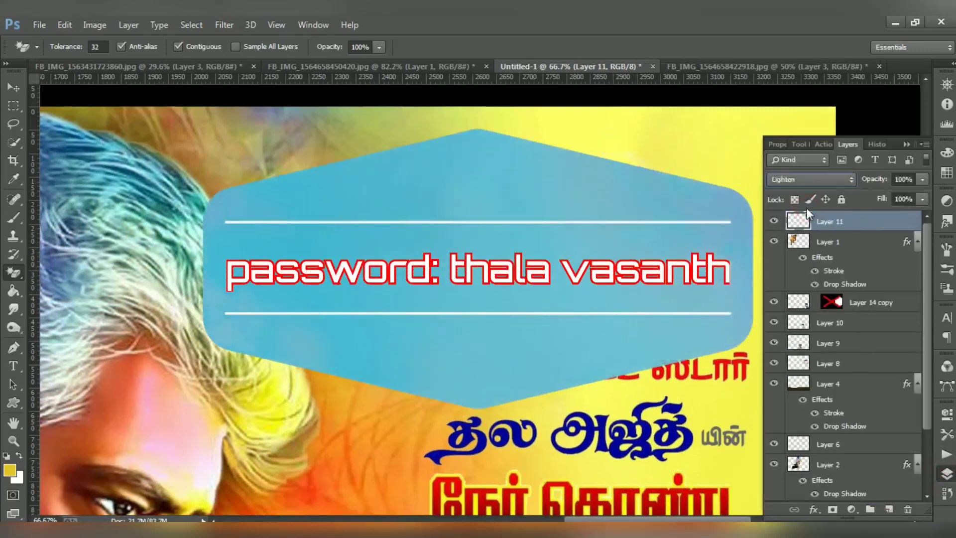
key(Down)
key(Down)
key(Down)
key(Down)
key(Down)
key(Down)
key(Down)
key(Down)
key(Down)
key(Down)
key(Down)
key(Down)
key(Down)
key(Down)
key(Down)
click(795, 179)
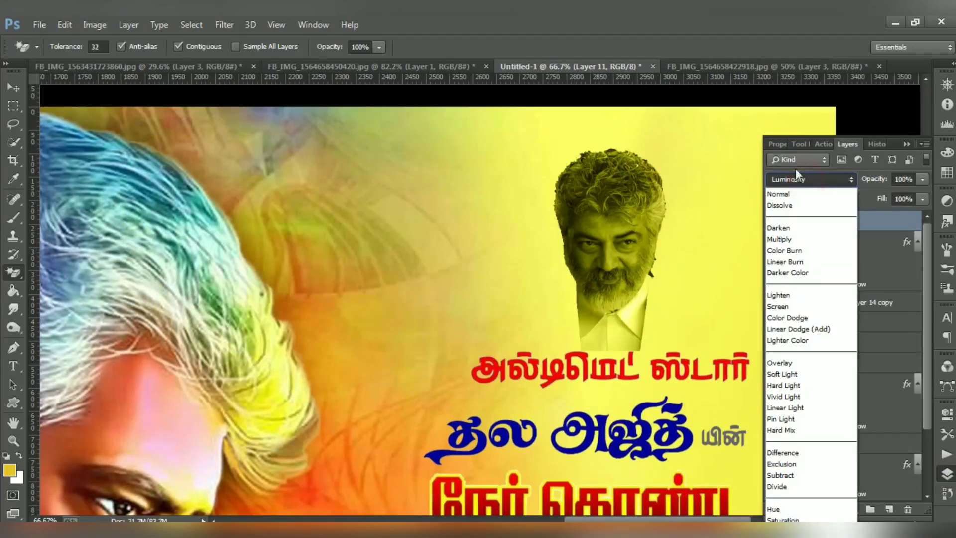
click(778, 194)
- Turn the portrait black-and-white with a Threshold adjustment at level 91
click(95, 25)
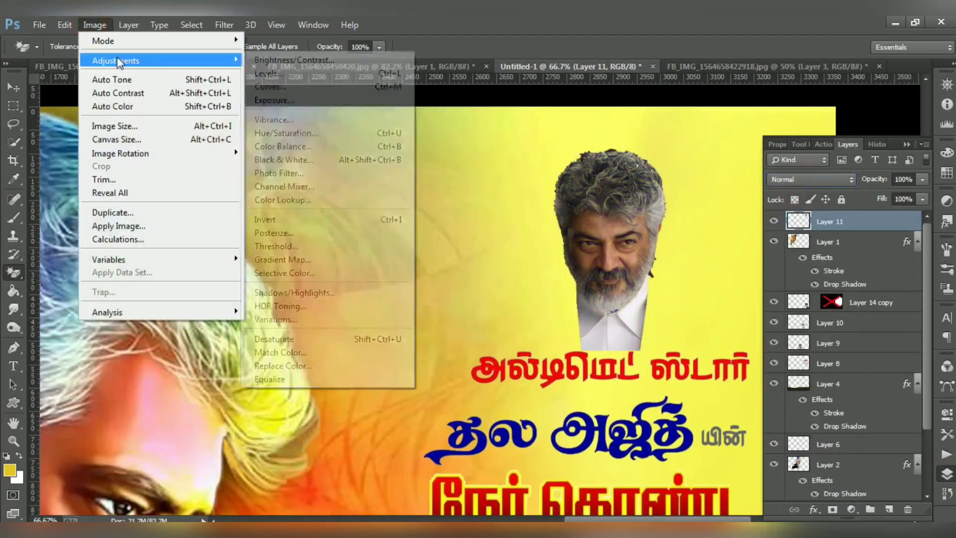
click(299, 246)
drag(721, 228, 298, 236)
drag(299, 346, 267, 343)
click(418, 258)
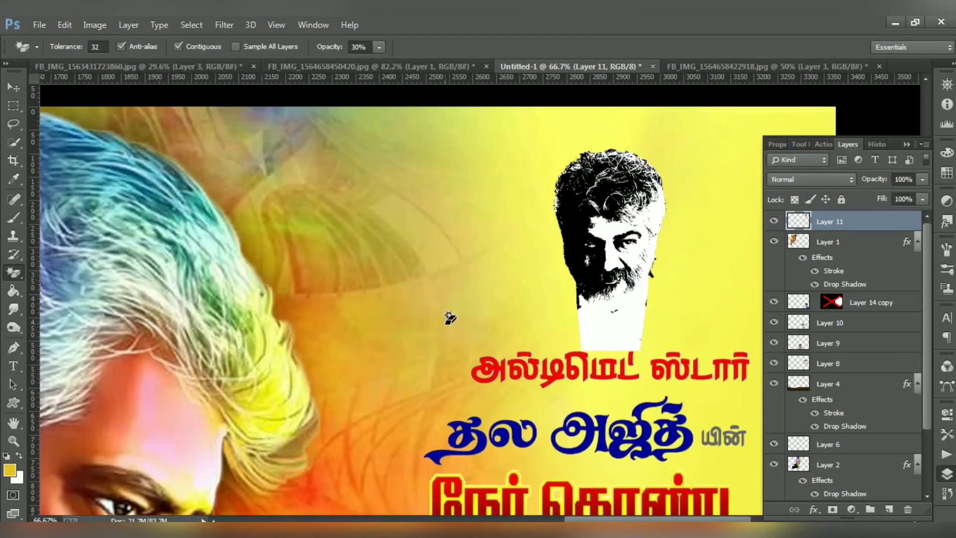
- Erase the white neck with a size-300 eraser and try Multiply and Dissolve blending on the head
right_click(12, 277)
click(60, 271)
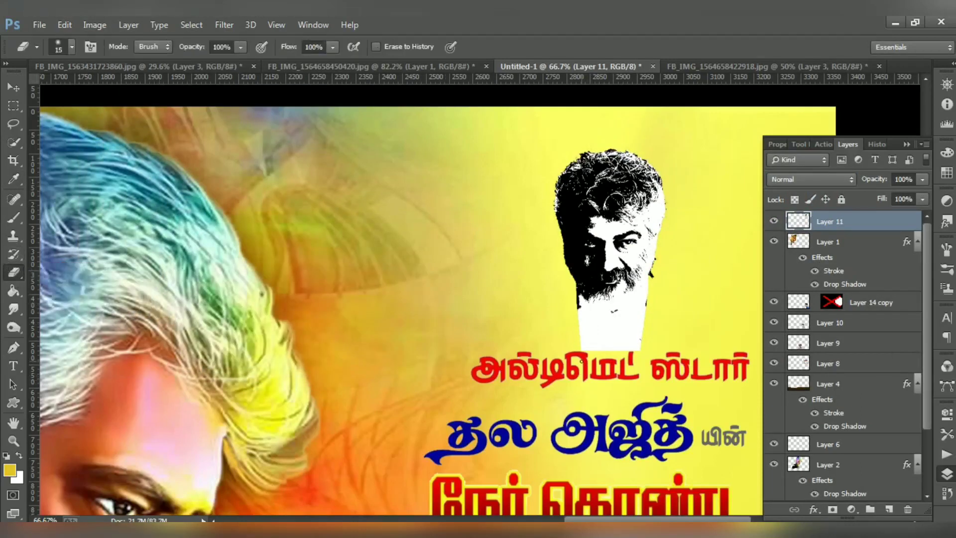
key(bracketright)
key(bracketright)
key(bracketright)
drag(565, 352, 598, 324)
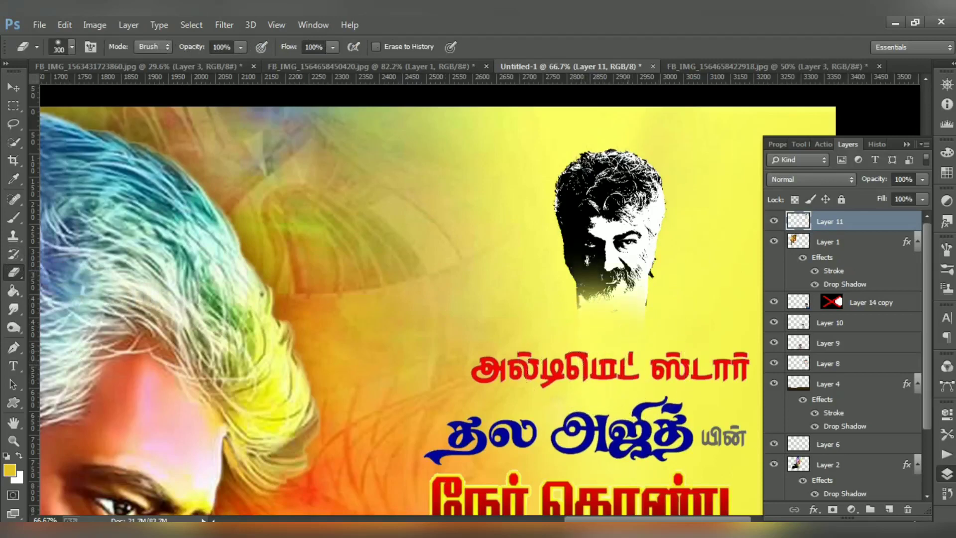
click(833, 179)
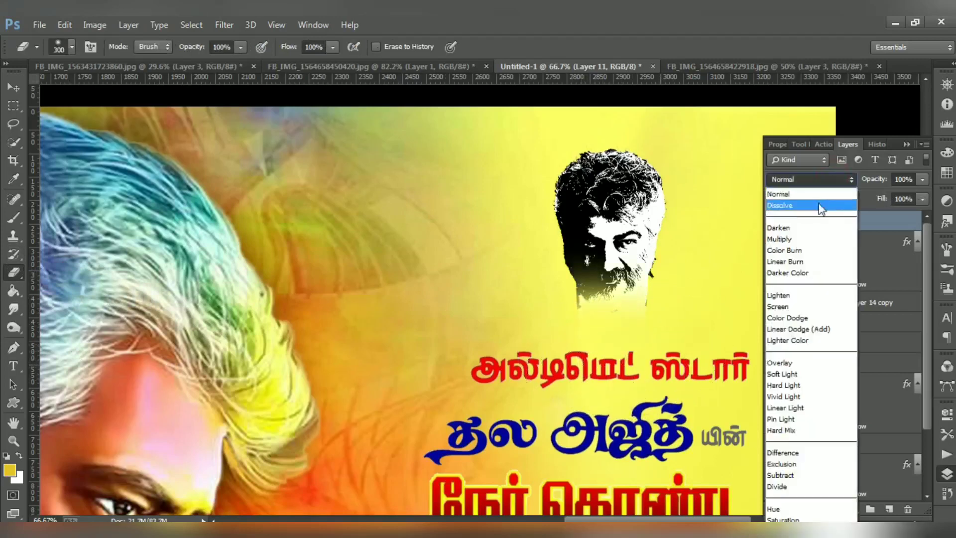
click(791, 234)
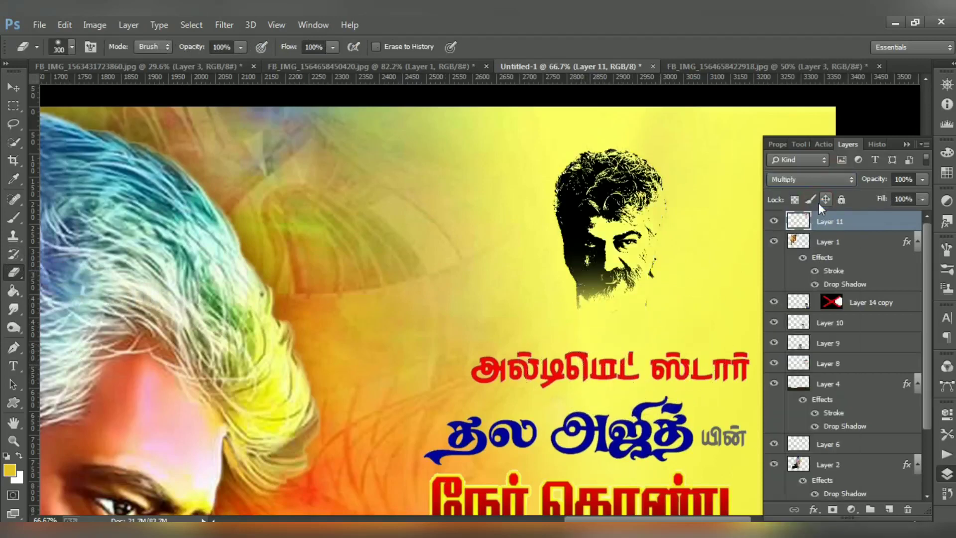
key(Up)
key(Up)
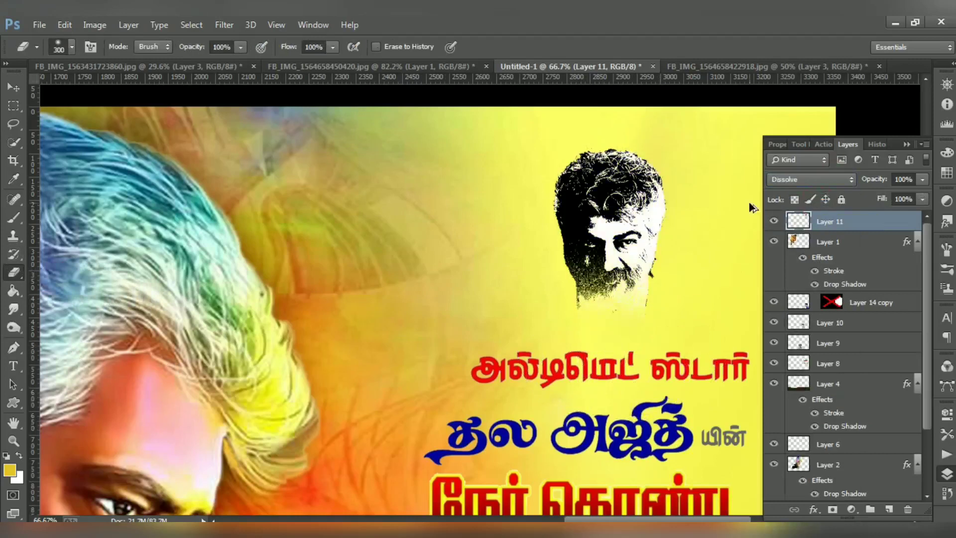
key(Up)
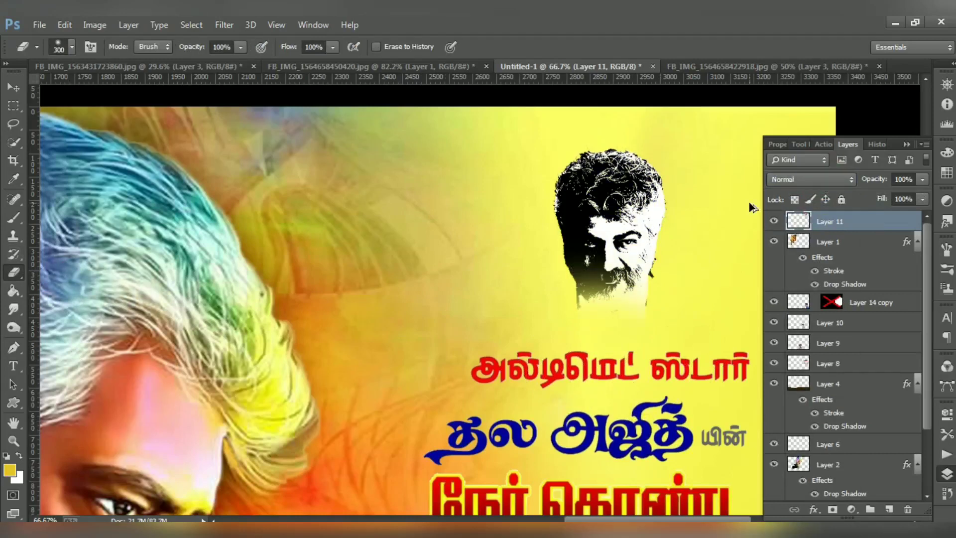
click(820, 178)
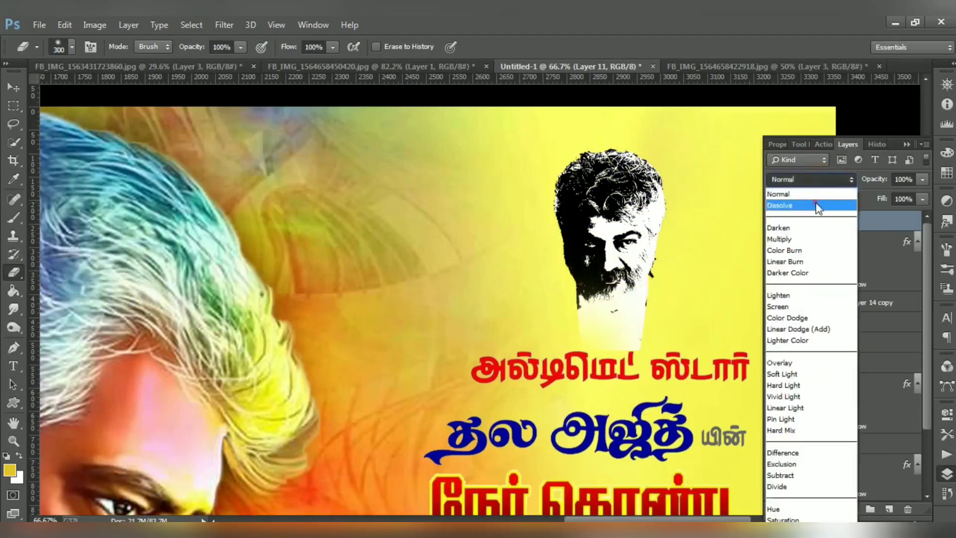
click(815, 202)
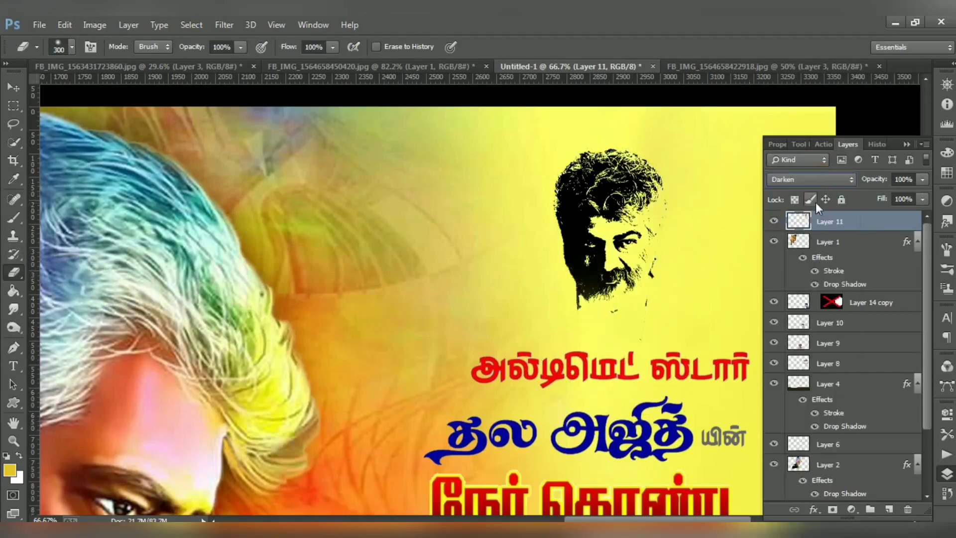
click(909, 159)
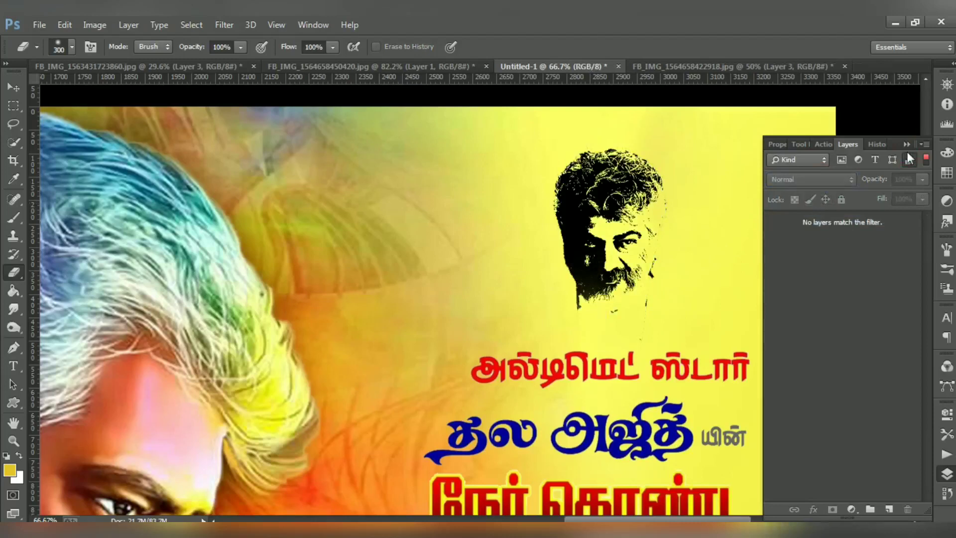
- Fit the poster on screen, switch to the Move tool, and browse the Actions, History and Tool Presets panels
key(ctrl+0)
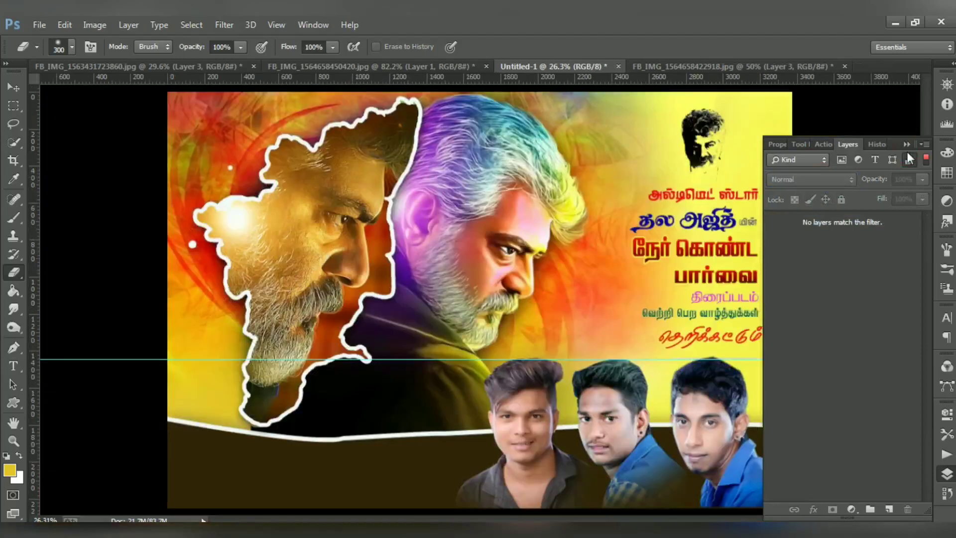
click(906, 144)
key(v)
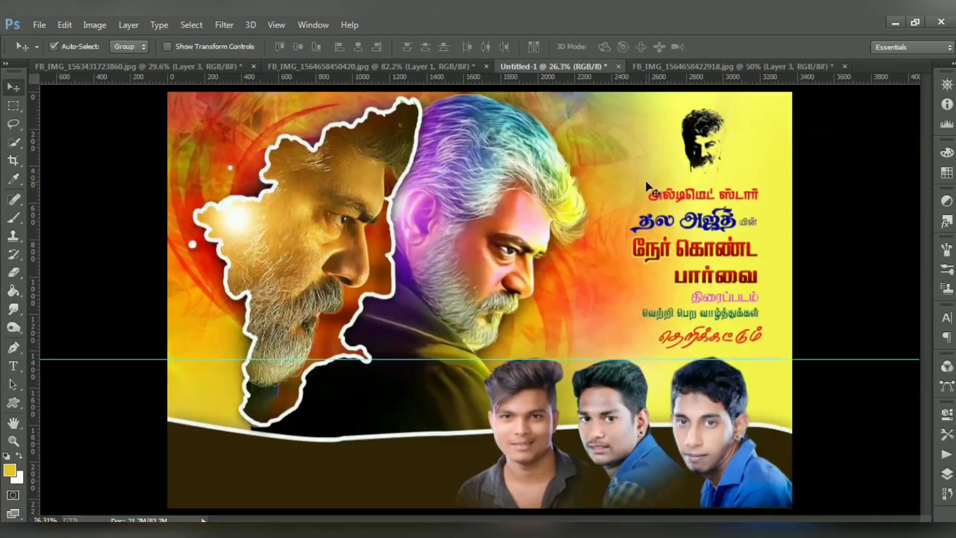
click(706, 145)
click(508, 213)
click(946, 474)
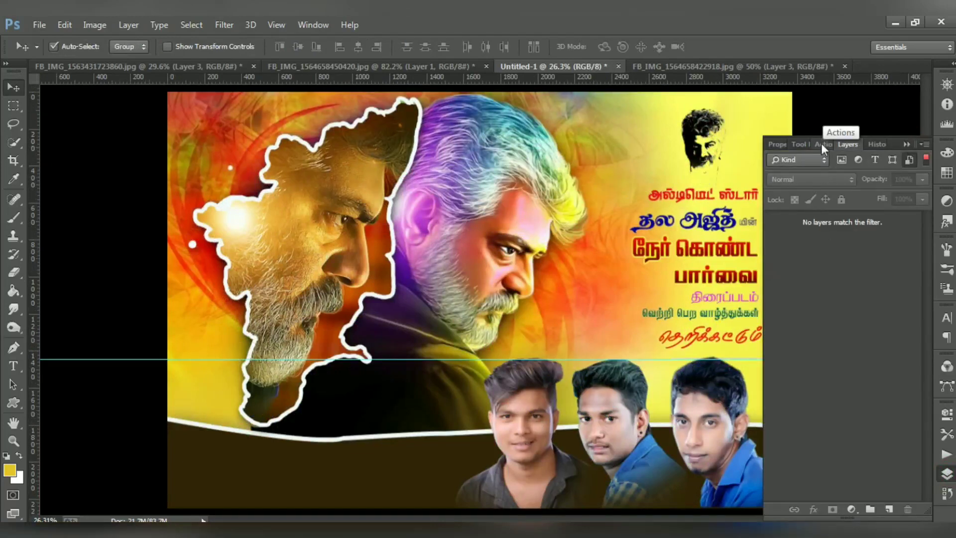
click(821, 144)
click(871, 144)
click(787, 144)
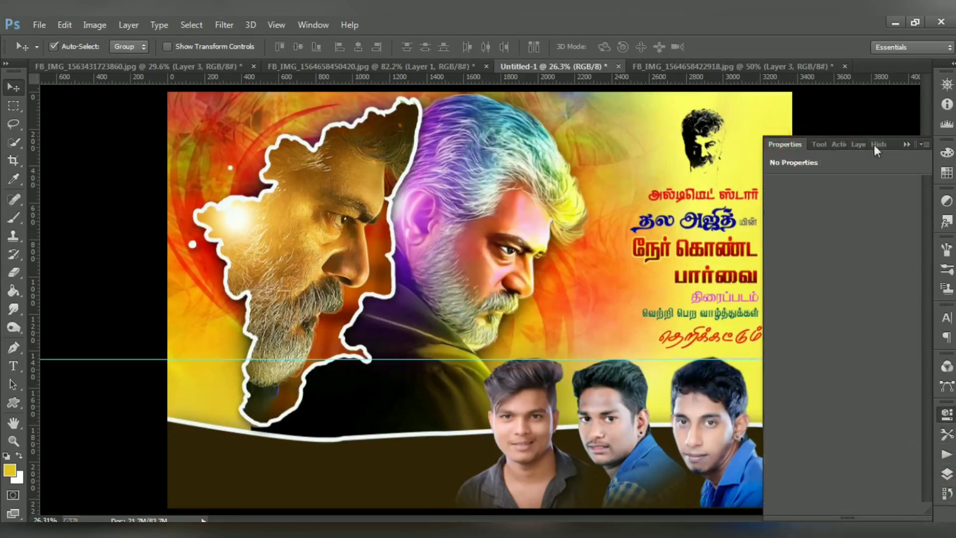
- Clear the Layers panel filter so every layer is listed again
click(946, 474)
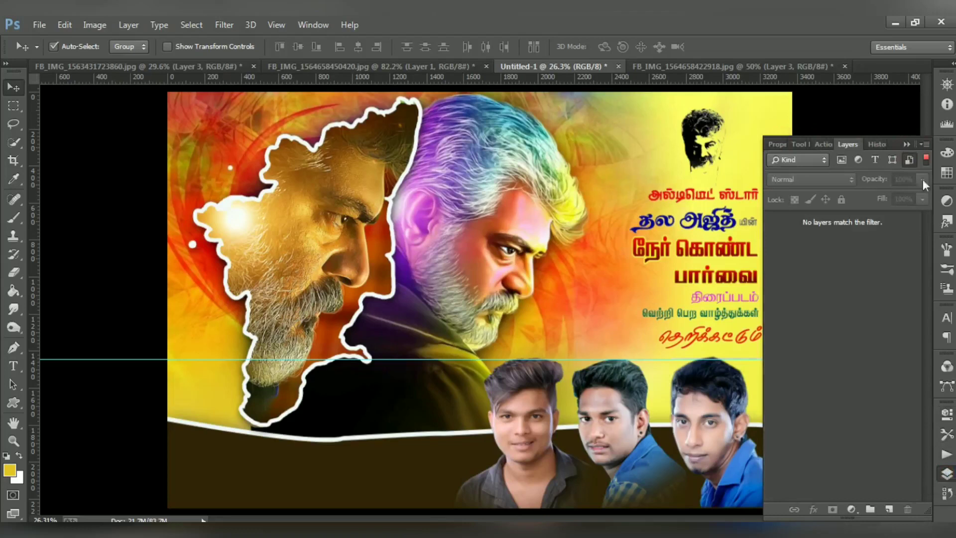
click(926, 159)
click(914, 155)
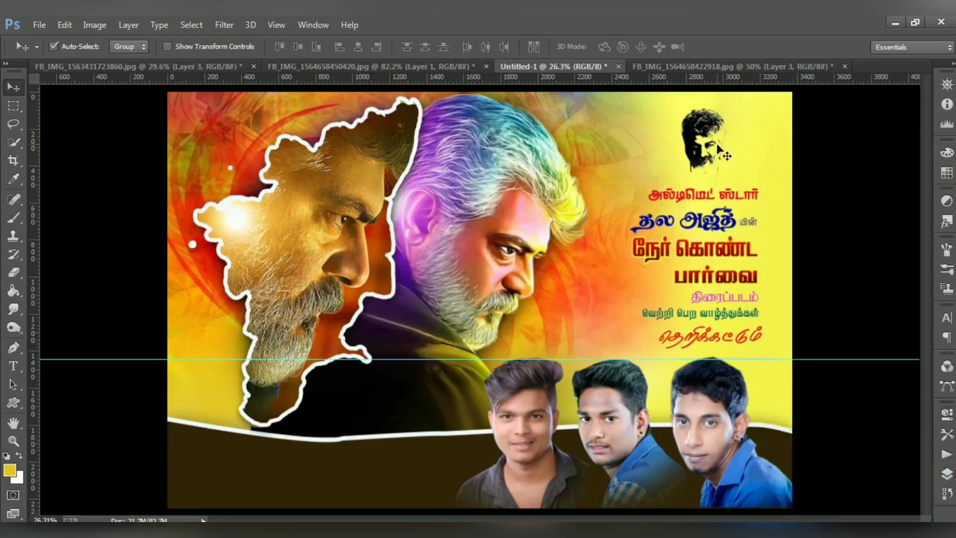
click(947, 474)
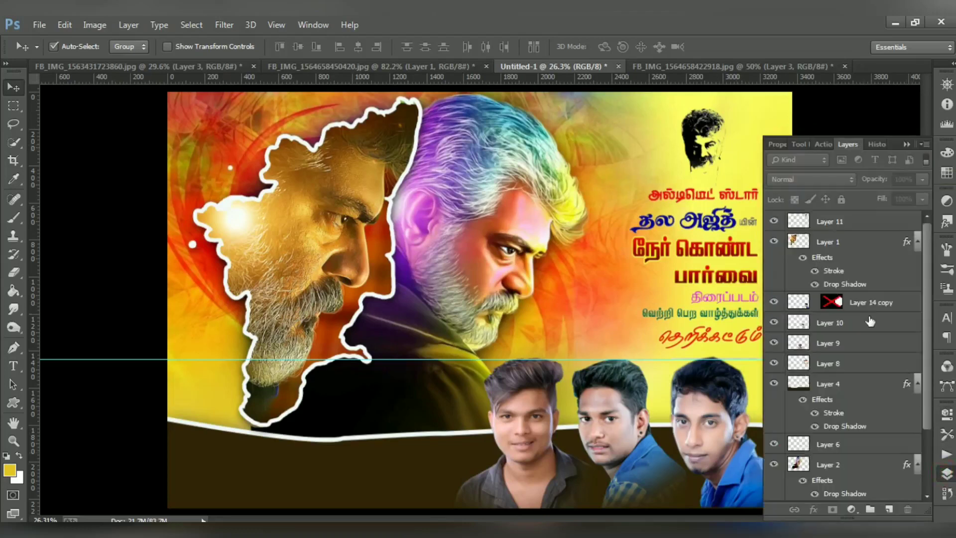
- Nudge Layer 11's small head slightly right with Free Transform and commit
click(854, 221)
key(ctrl+t)
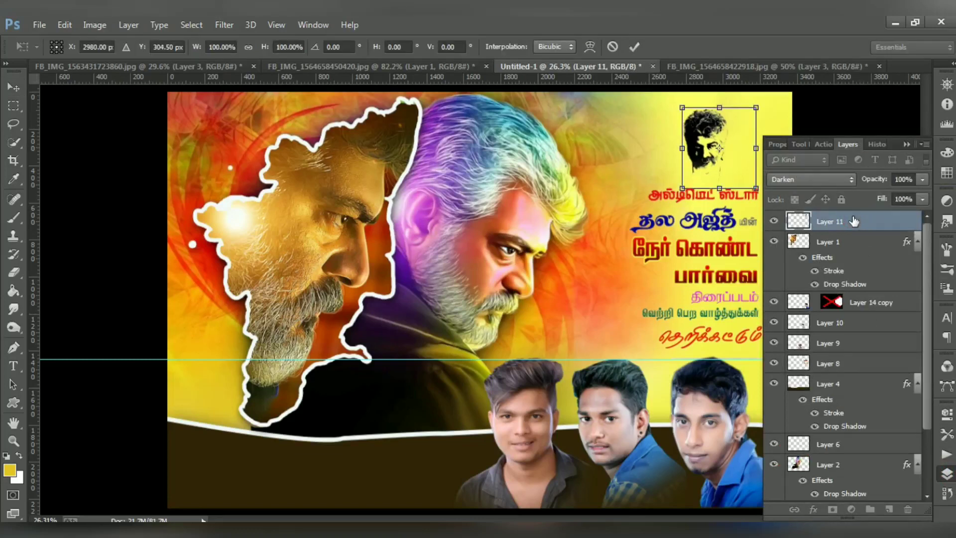
key(Right)
key(Right)
key(Right)
click(908, 143)
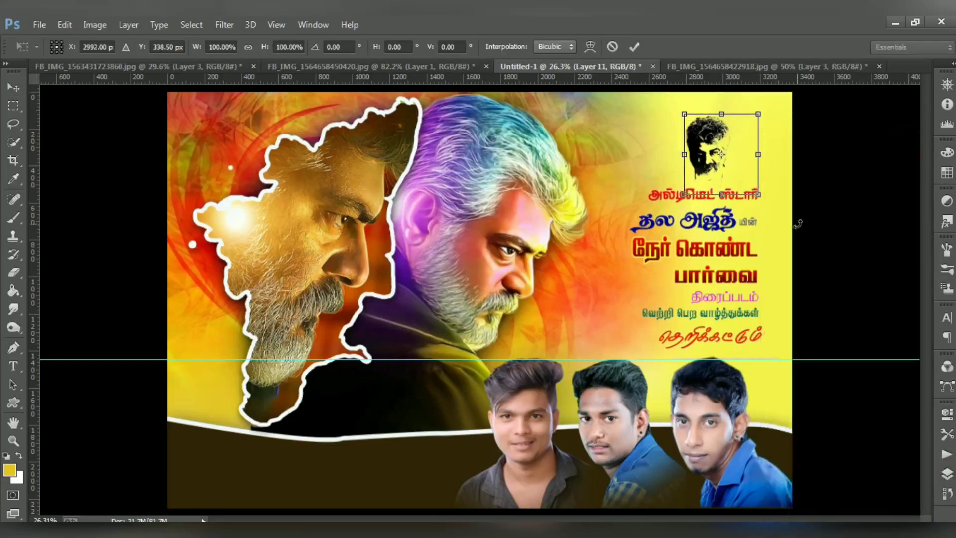
click(634, 46)
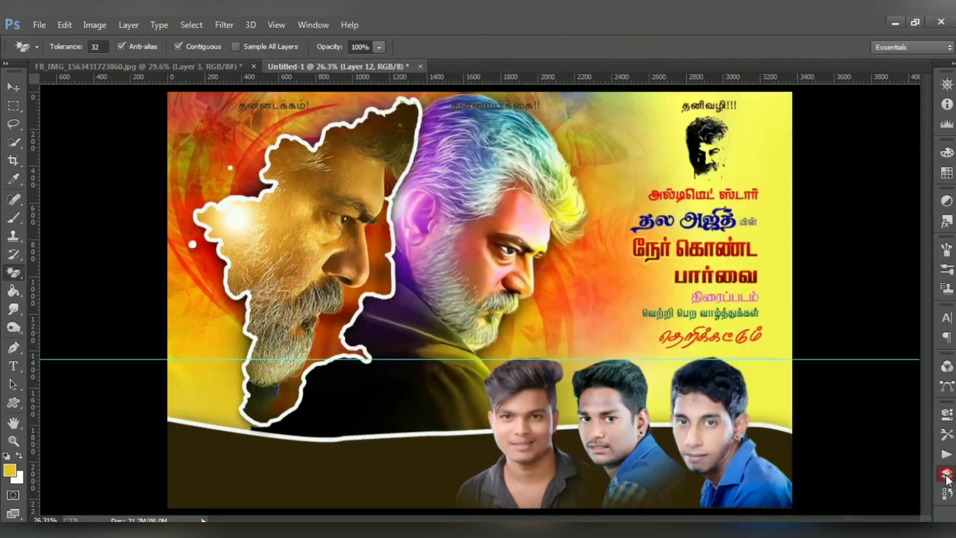
- Give Layer 12's slogans a near-white Color Overlay and a size-13 Drop Shadow
click(946, 475)
click(815, 509)
click(835, 437)
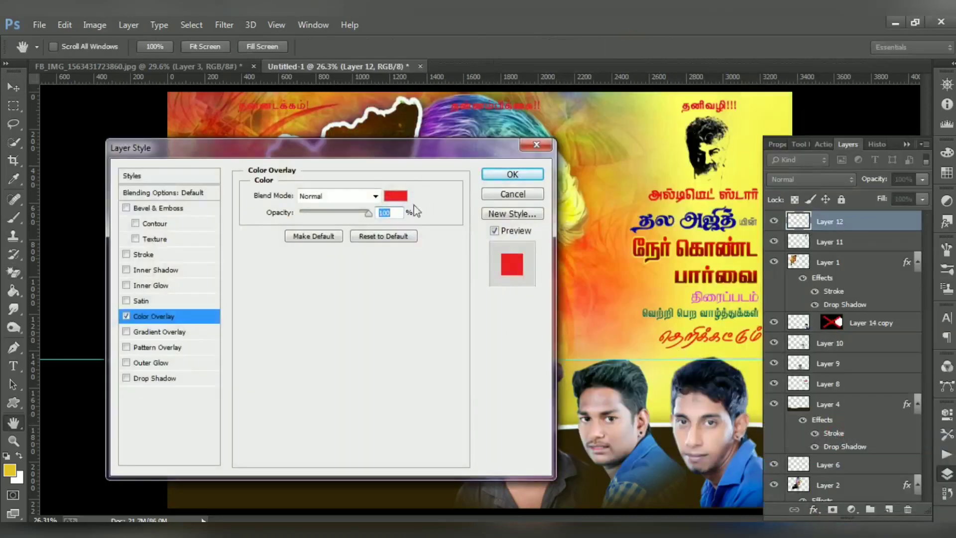
click(396, 195)
click(606, 211)
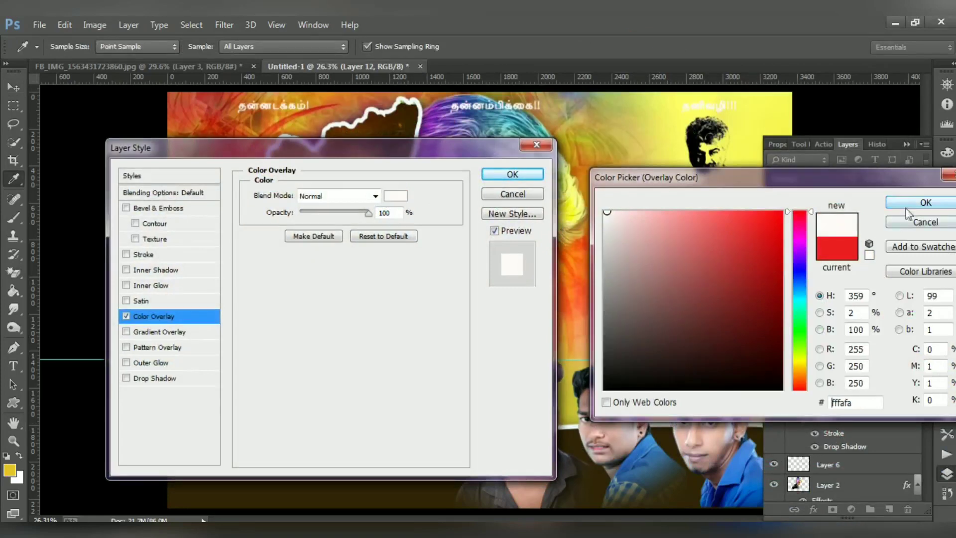
click(925, 202)
click(145, 378)
drag(309, 286, 312, 287)
click(304, 273)
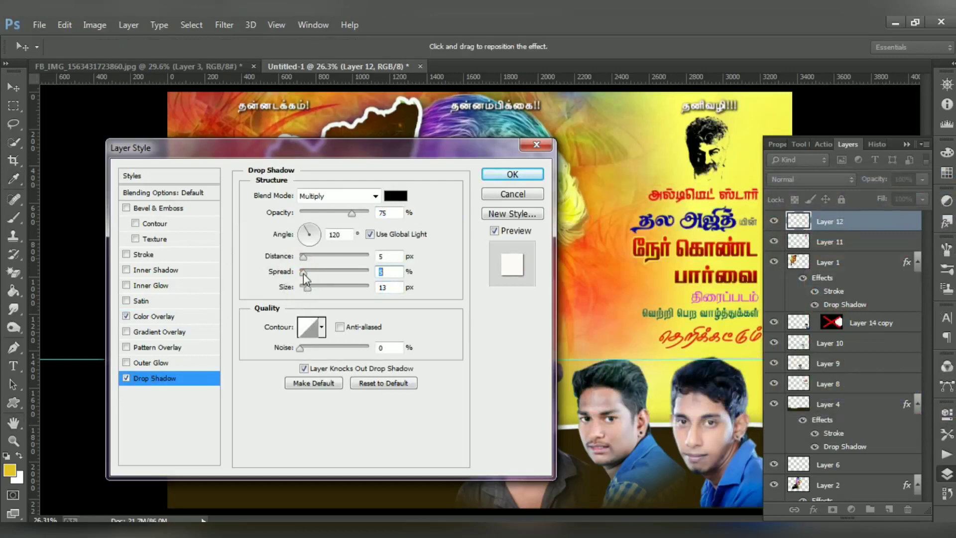
- Try a stroke outline on the slogans, discard it, and apply the overlay and shadow
click(149, 254)
click(281, 292)
drag(702, 245, 758, 236)
click(801, 375)
drag(764, 356, 606, 216)
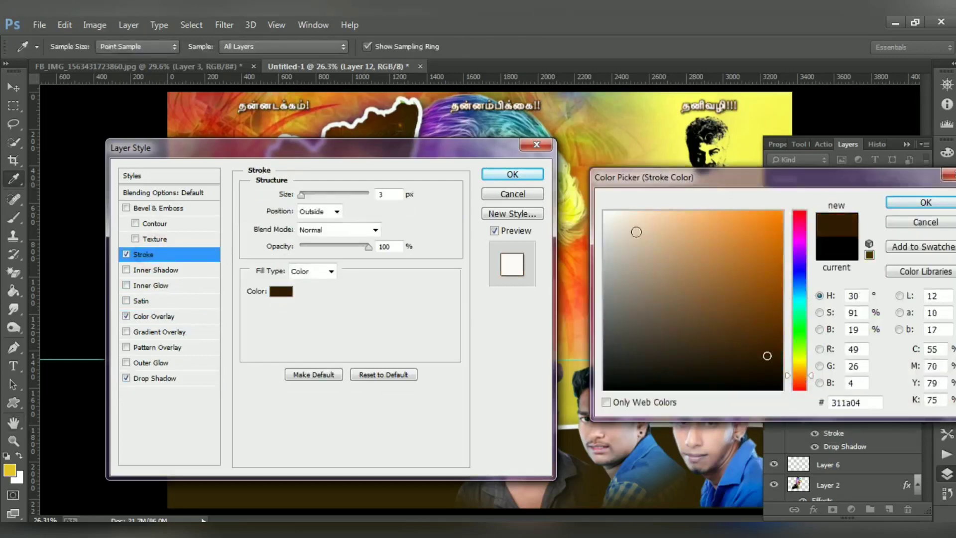
click(925, 222)
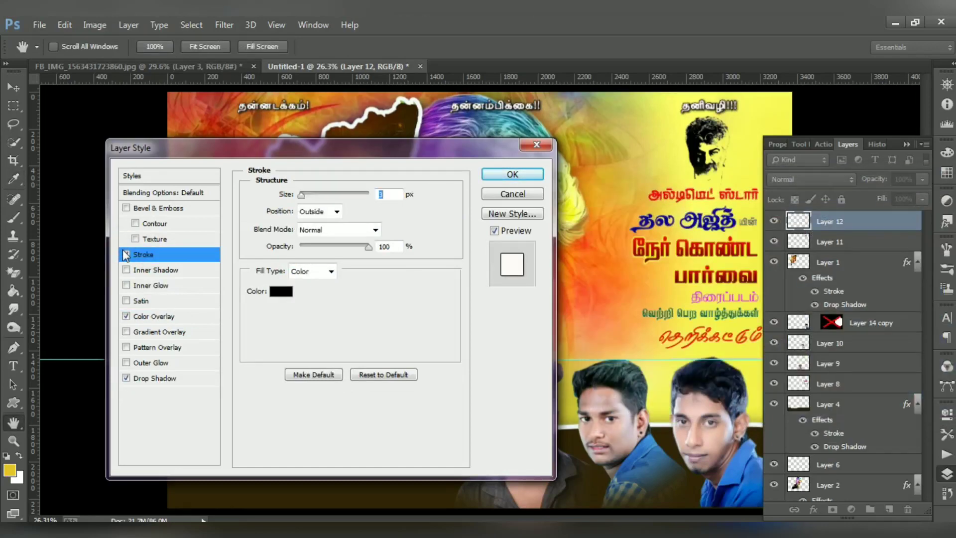
click(127, 255)
click(171, 379)
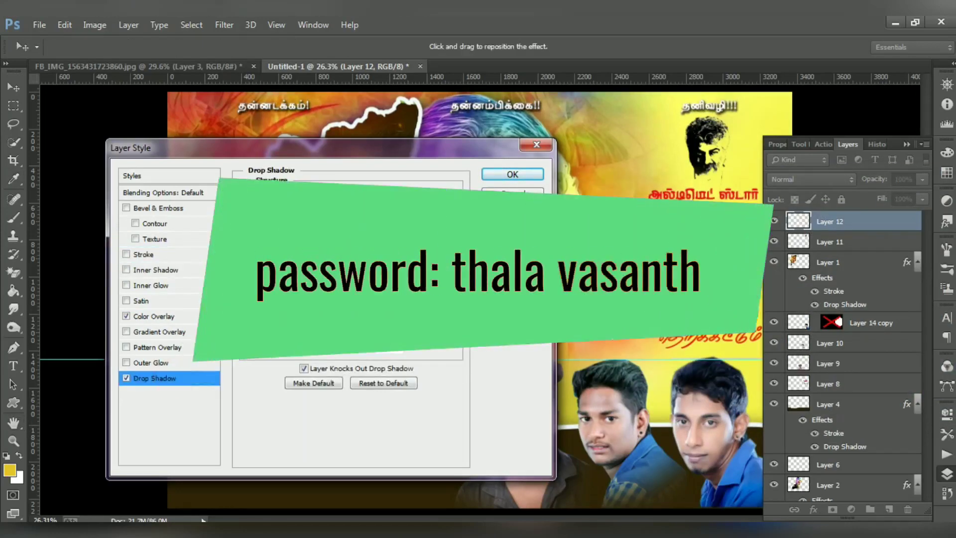
click(512, 174)
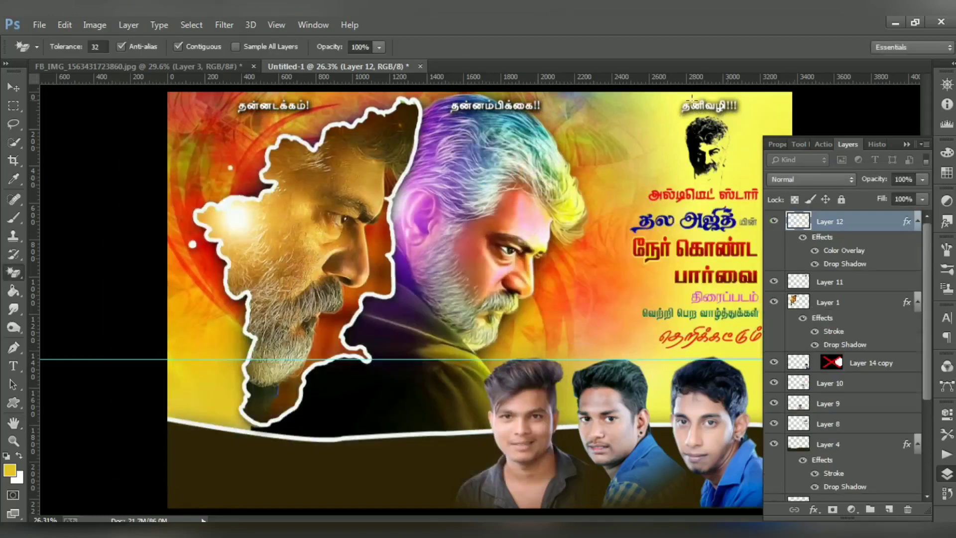
click(906, 144)
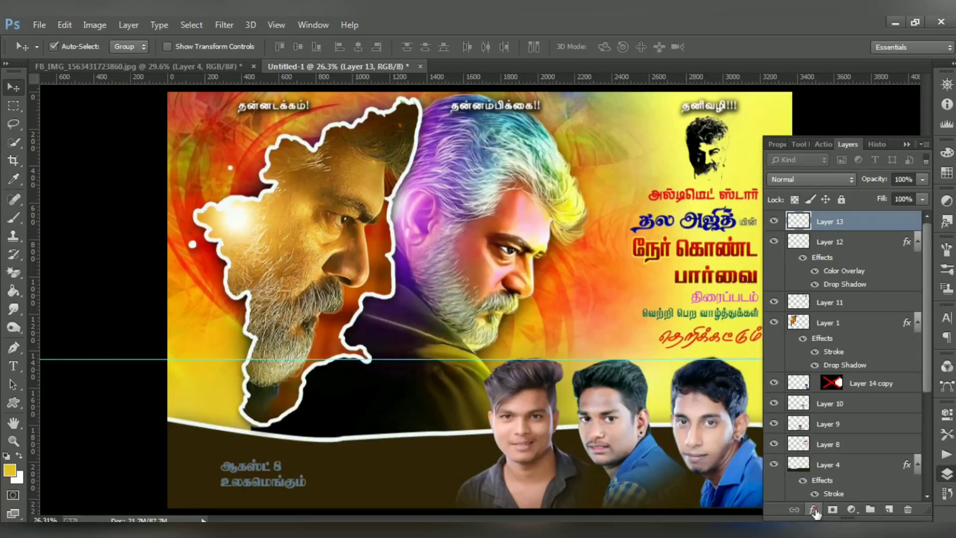
- Give Layer 13's date text a near-white Color Overlay, leaving the trial drop shadow off
click(815, 510)
click(827, 431)
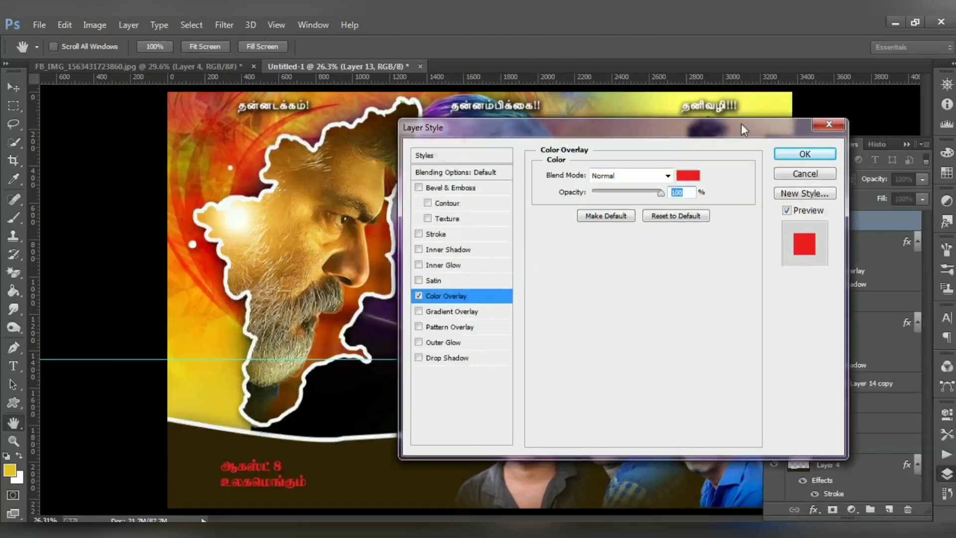
click(688, 175)
click(606, 213)
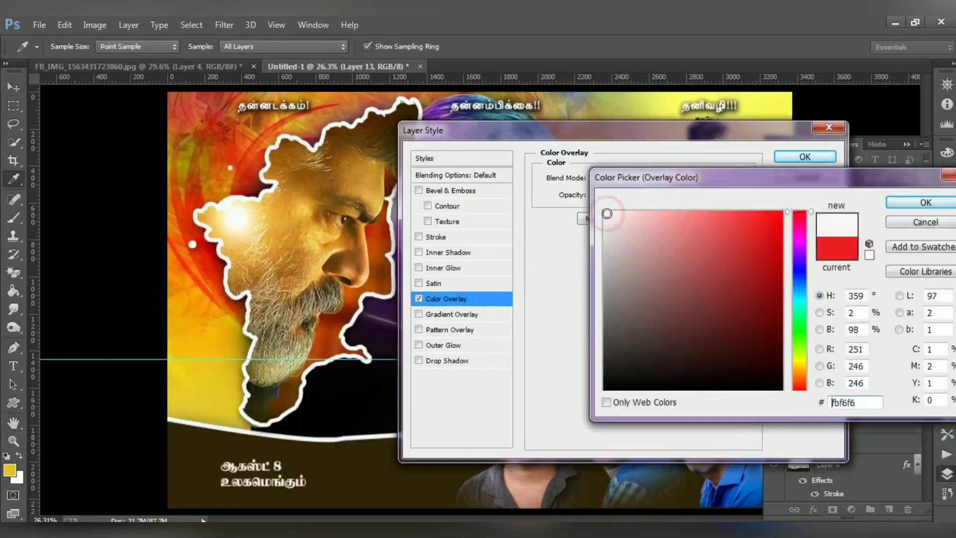
click(889, 205)
click(447, 361)
drag(596, 239, 603, 238)
click(596, 254)
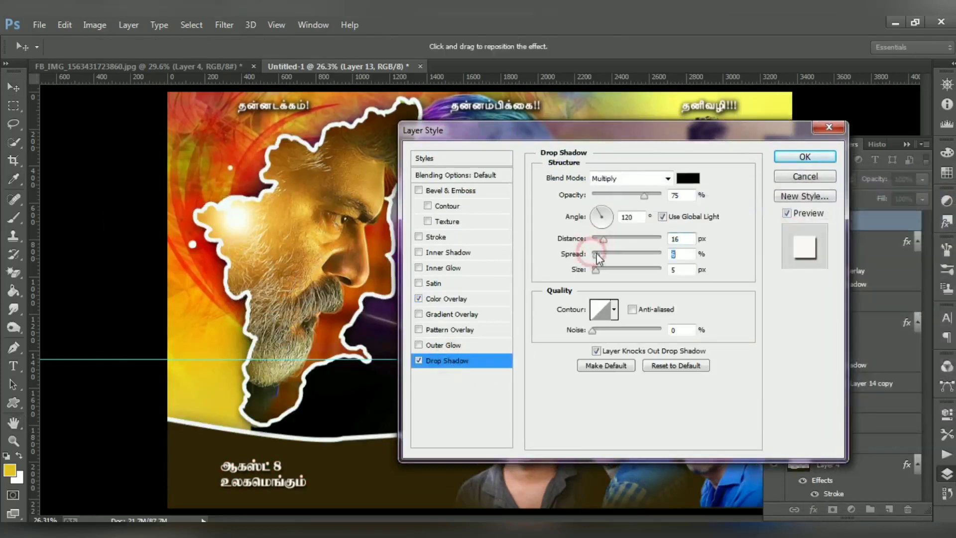
click(419, 361)
click(799, 162)
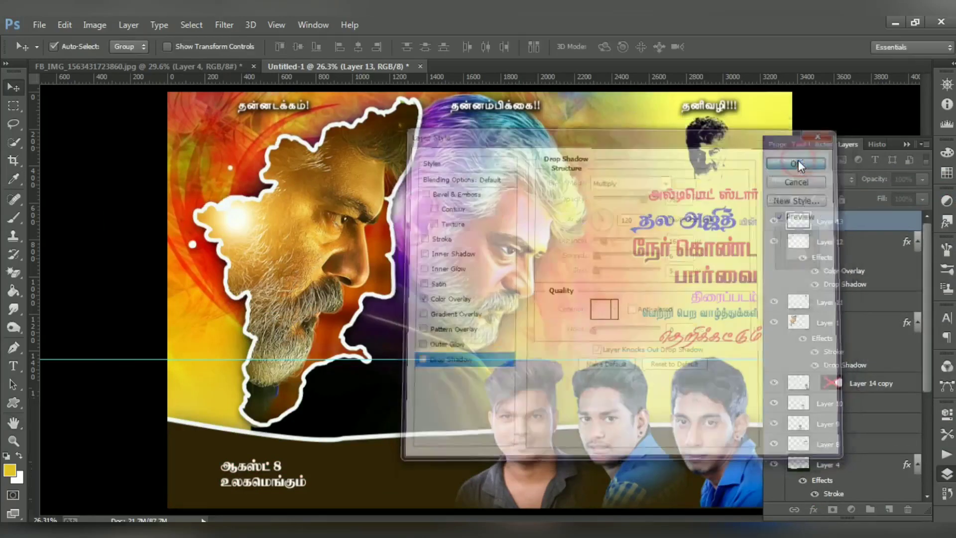
- Scale the date text larger and nudge it to the right
key(ctrl+t)
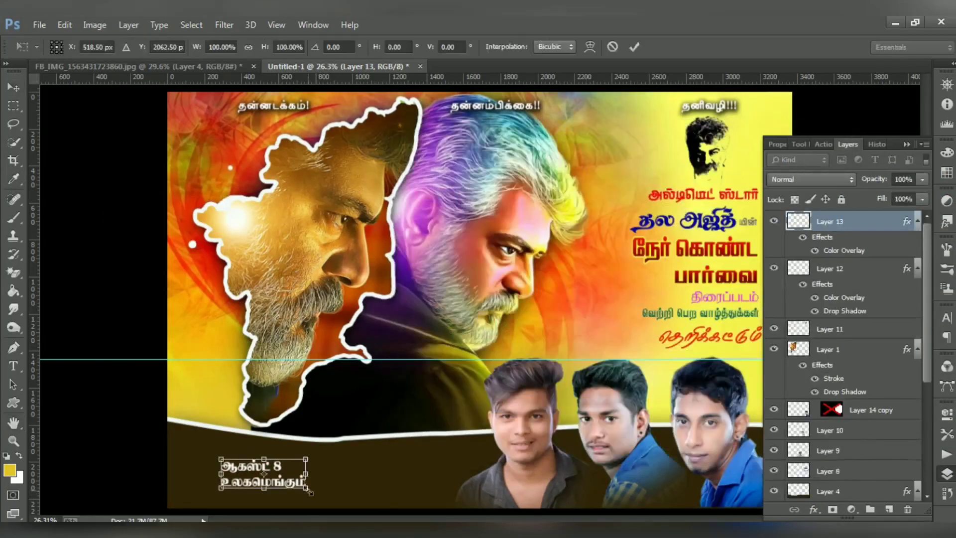
drag(309, 492, 348, 499)
key(Return)
key(shift+Right)
key(shift+Right)
key(shift+Right)
key(shift+Right)
key(shift+Right)
key(shift+Right)
click(906, 145)
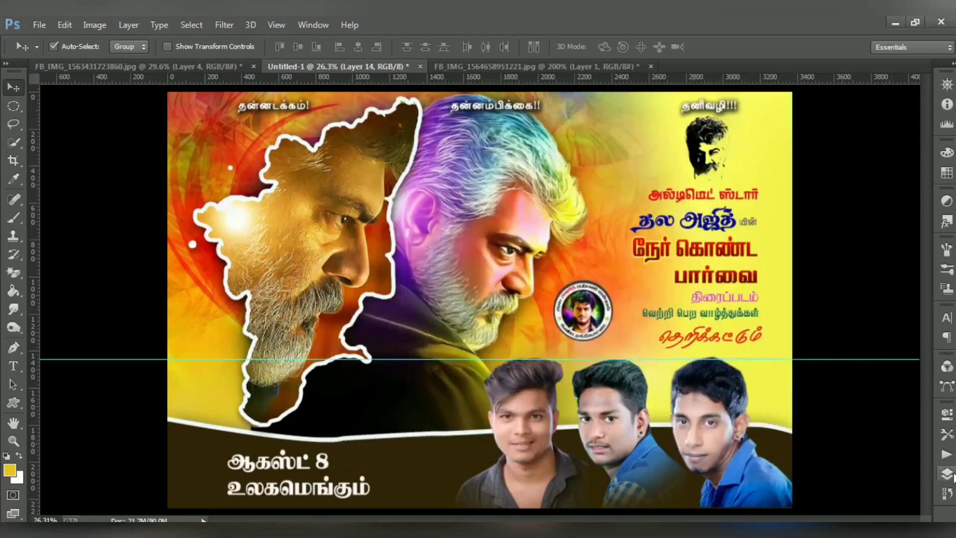
- Add a Drop Shadow of size 49 to Layer 14's circular logo
click(946, 473)
click(813, 509)
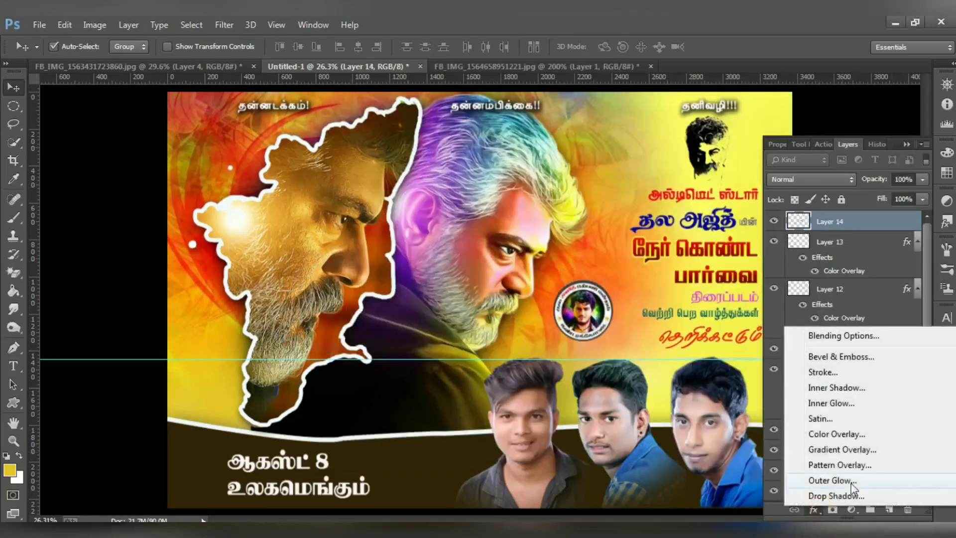
click(834, 496)
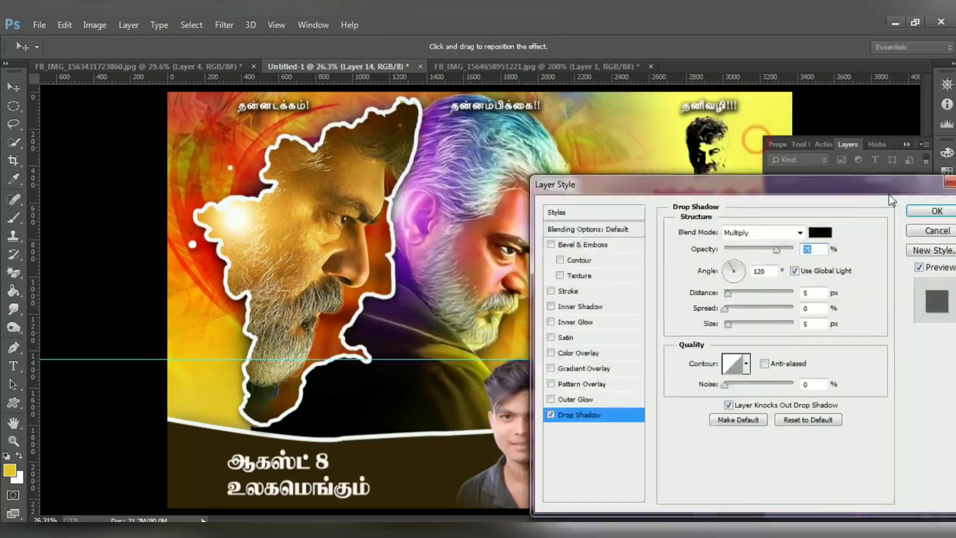
drag(548, 125, 222, 169)
drag(275, 306, 289, 306)
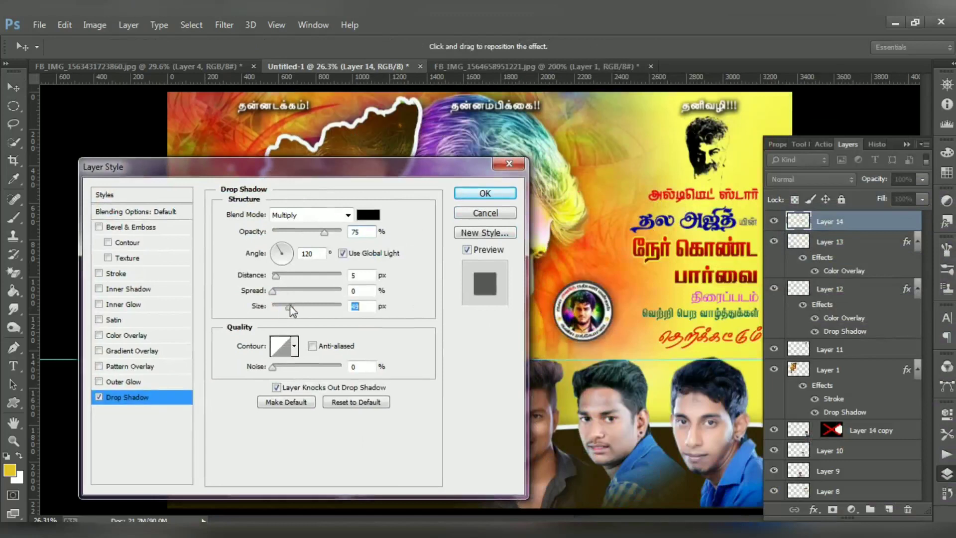
- Add a white 9 px outside Stroke to the logo, blended as Linear Dodge (Add)
click(118, 275)
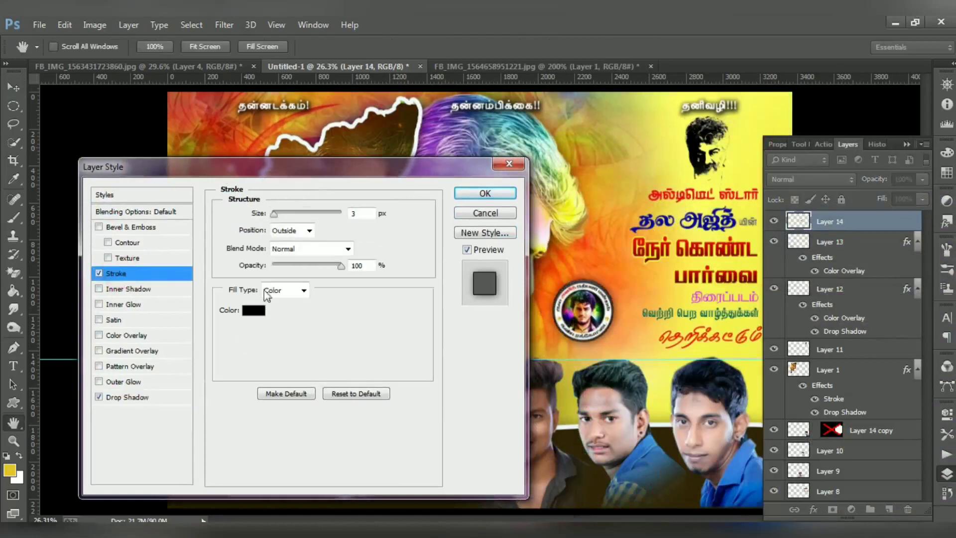
click(253, 310)
click(611, 215)
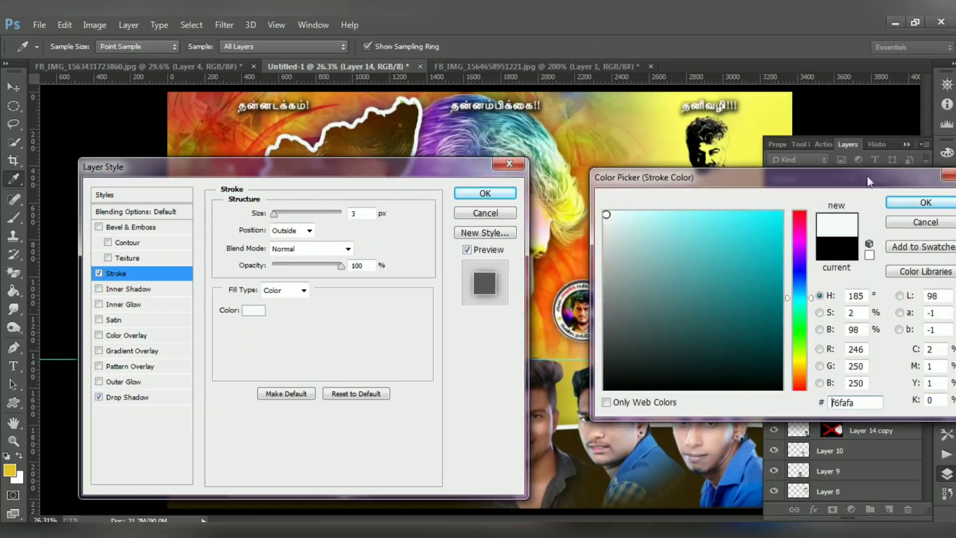
click(925, 202)
click(274, 213)
drag(275, 216, 278, 219)
click(291, 230)
click(303, 251)
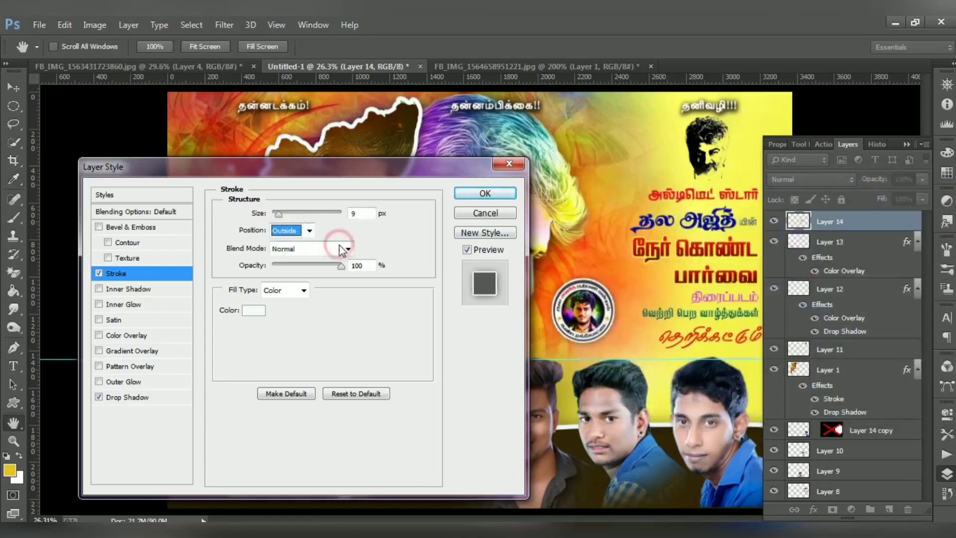
click(339, 248)
click(317, 197)
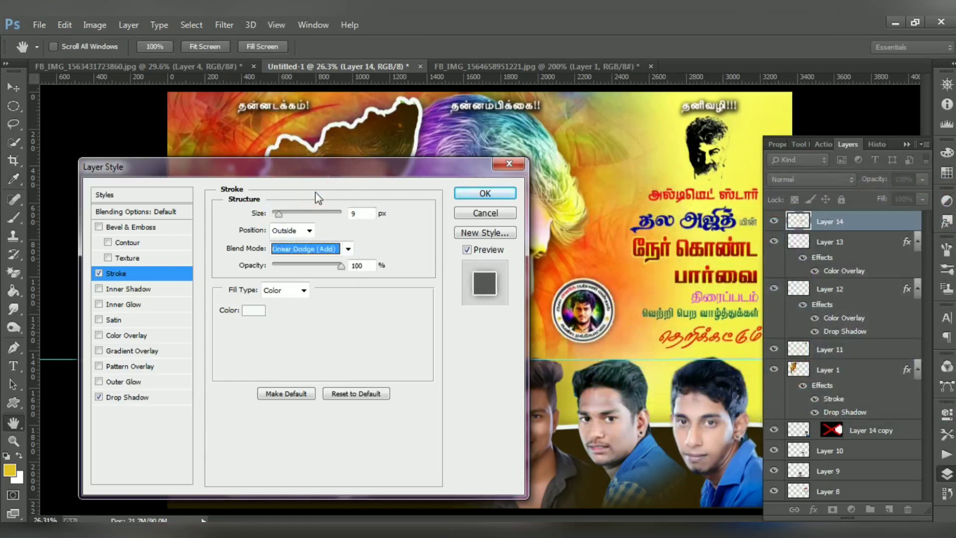
- Apply the stroke and shadow, then confirm the logo's placement with Free Transform
click(142, 397)
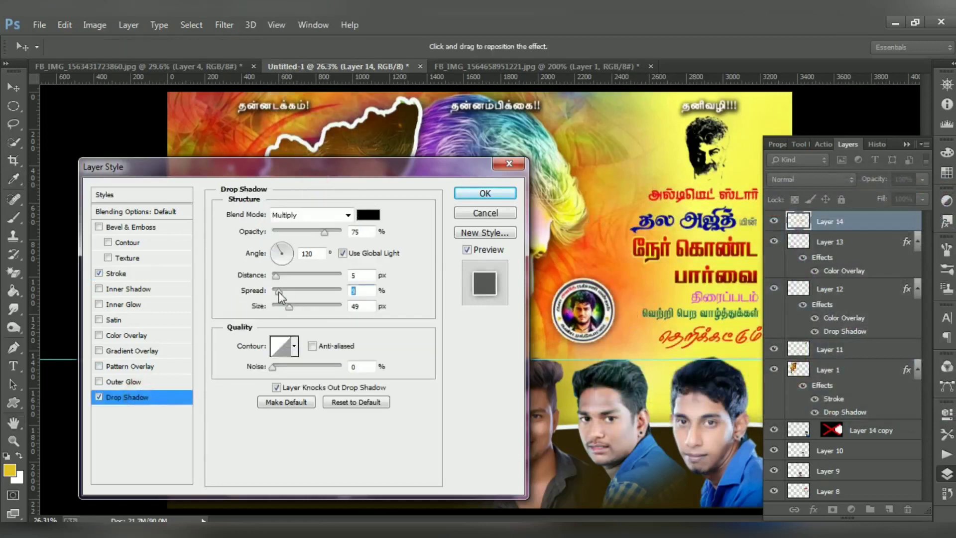
click(485, 193)
key(ctrl+t)
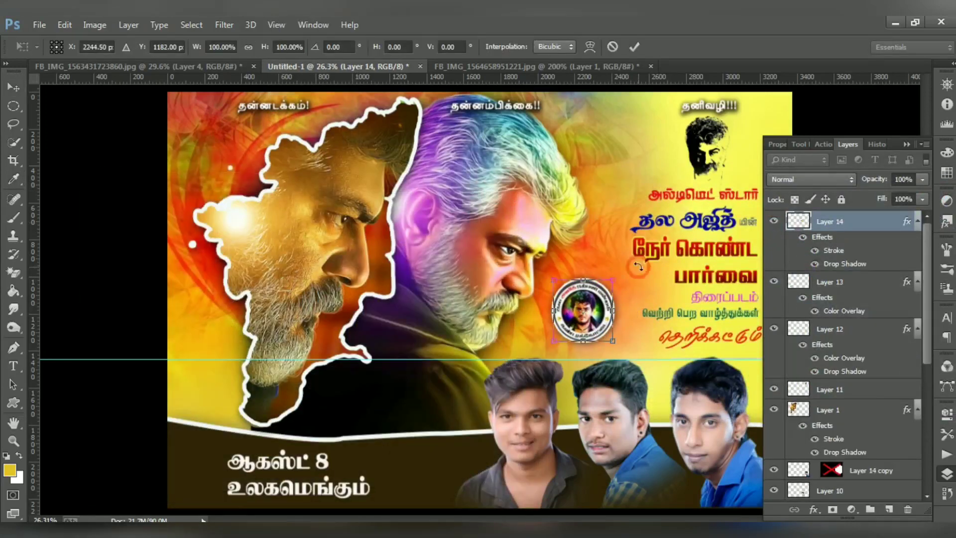
key(Return)
click(911, 146)
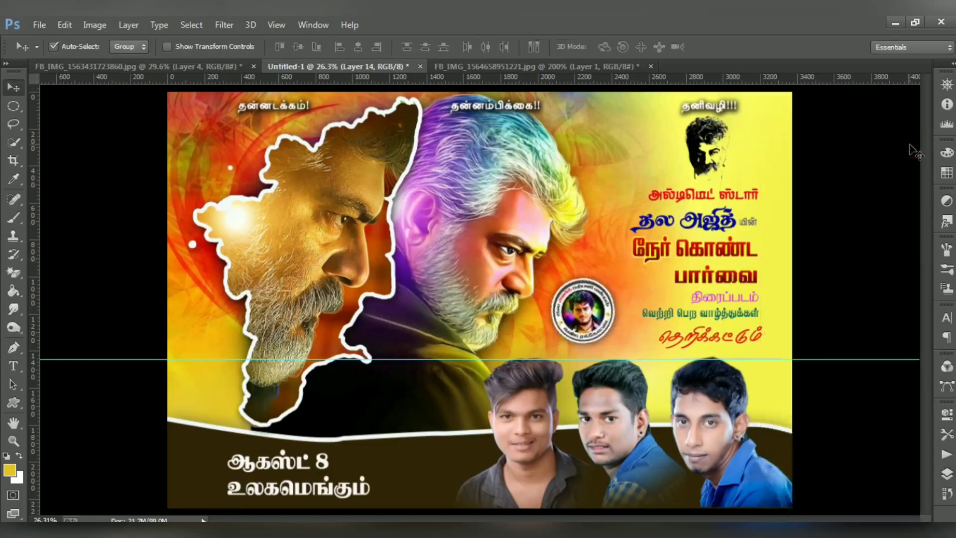